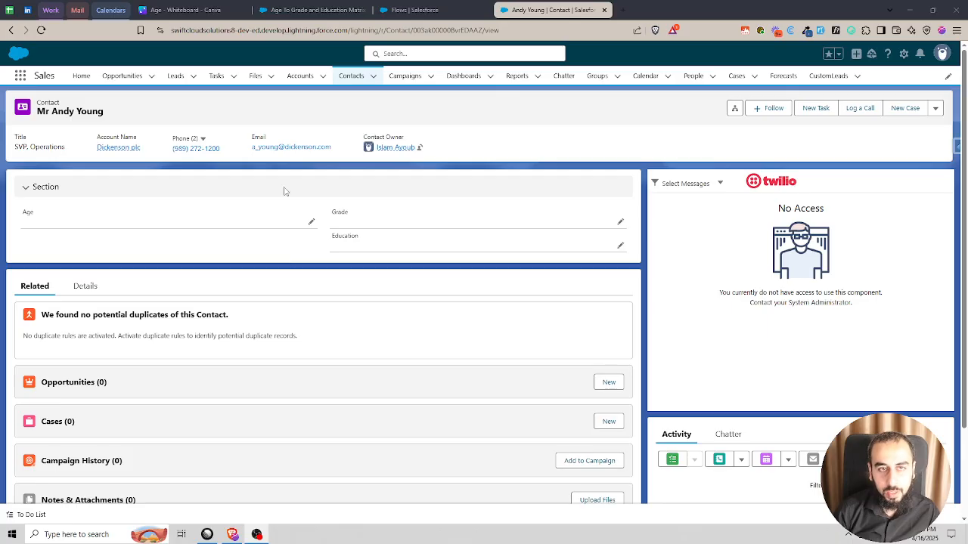
- Switch to the Canva whiteboard and examine how the table maps Age to Grade and Education
click(182, 10)
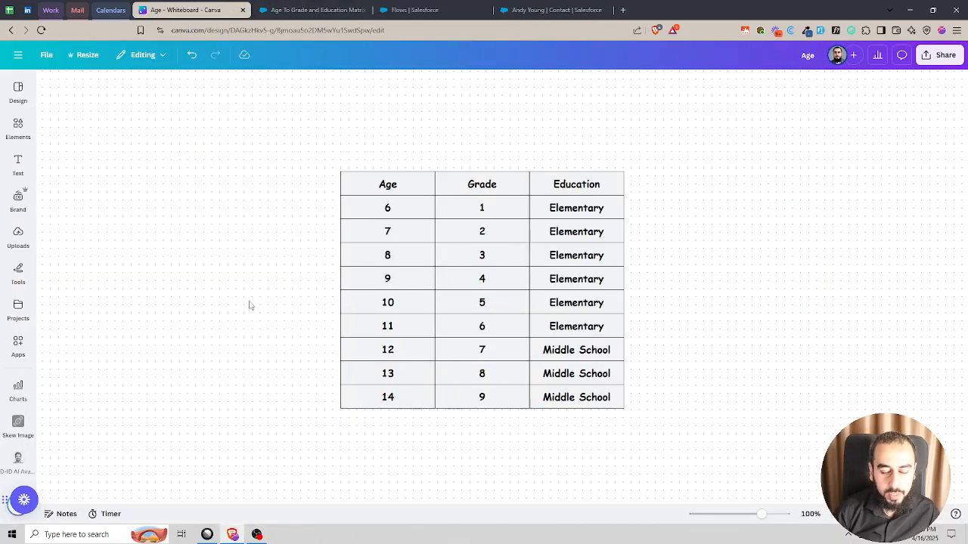
click(394, 215)
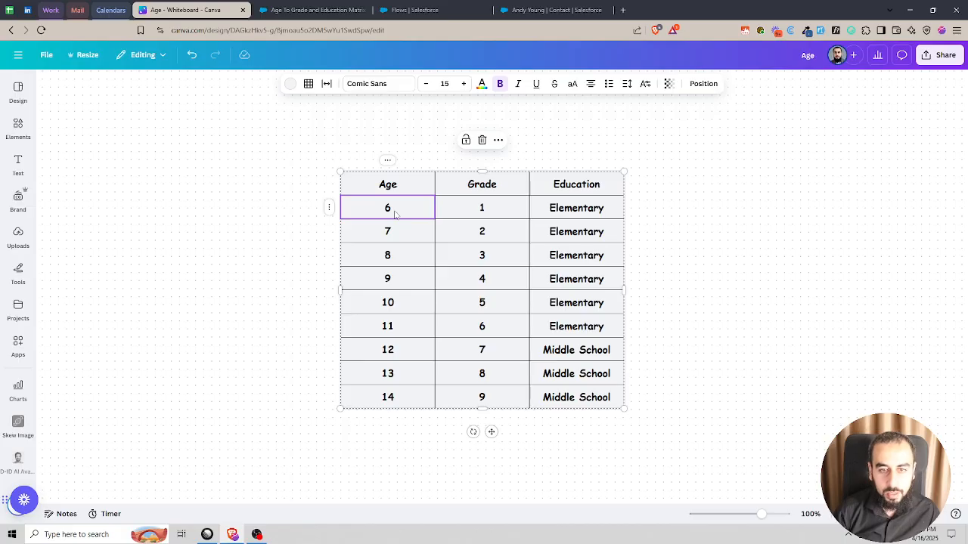
click(481, 208)
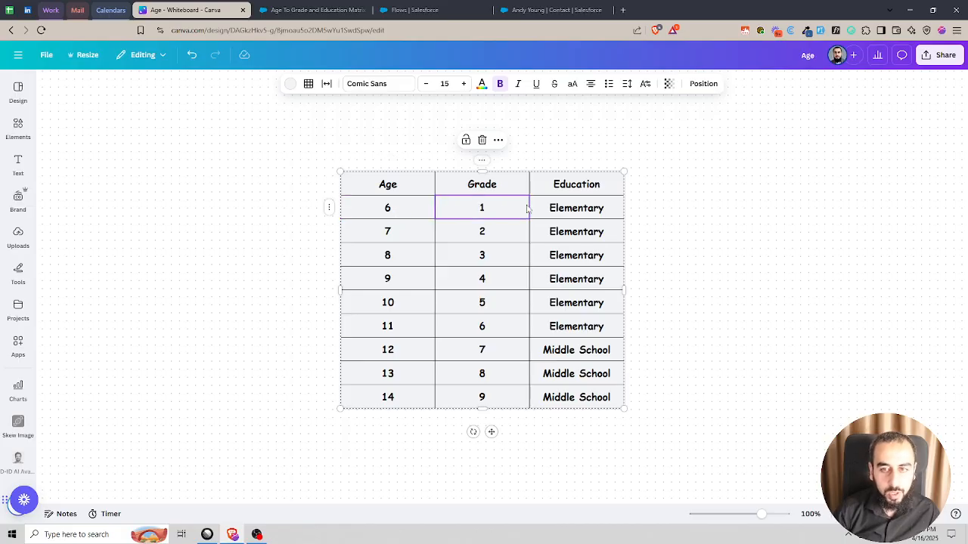
click(587, 214)
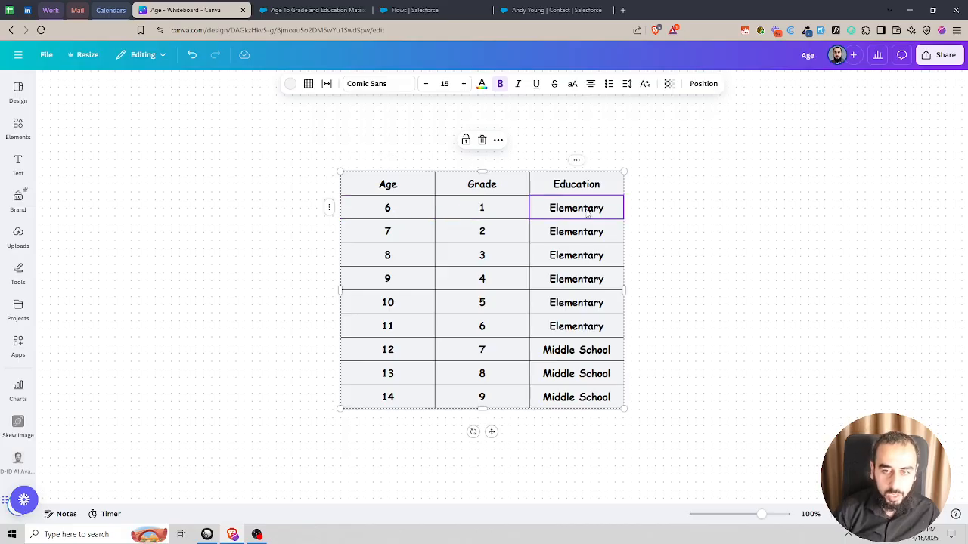
click(494, 190)
click(582, 191)
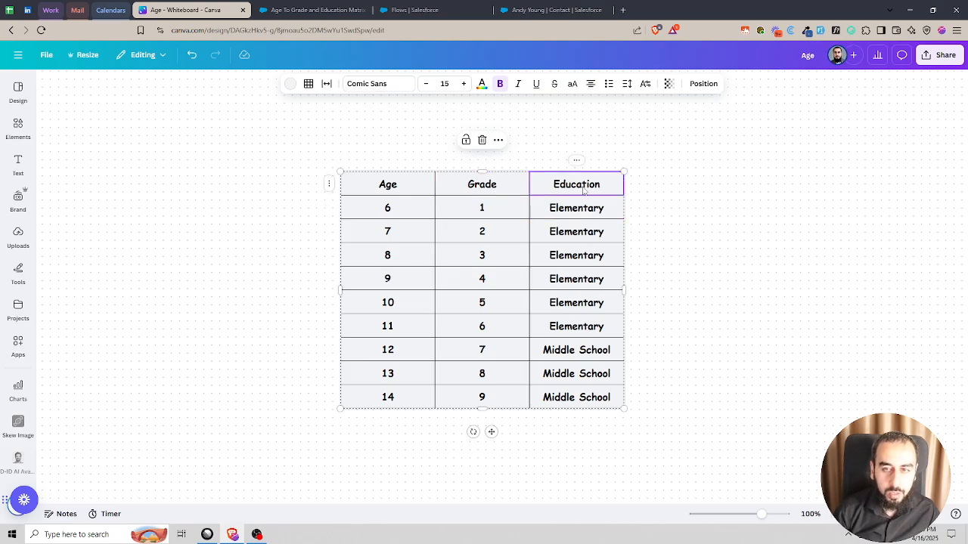
click(400, 189)
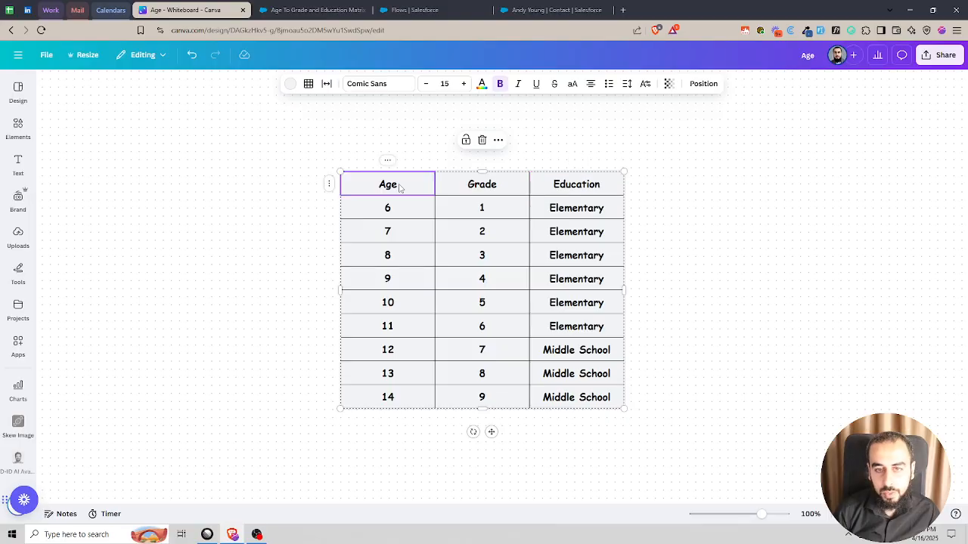
- On the Salesforce contact record, enter age 3 and grade 2, and view the Education options
click(529, 10)
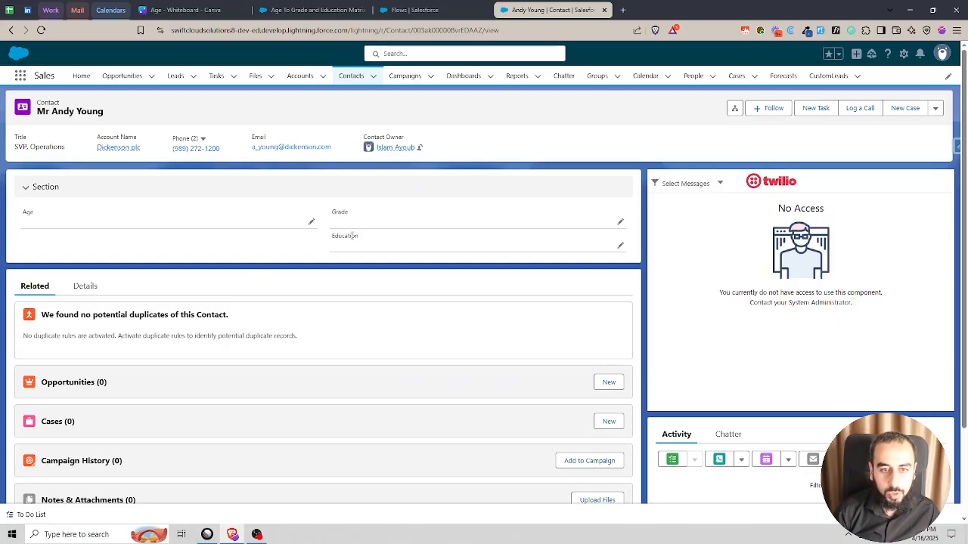
click(312, 222)
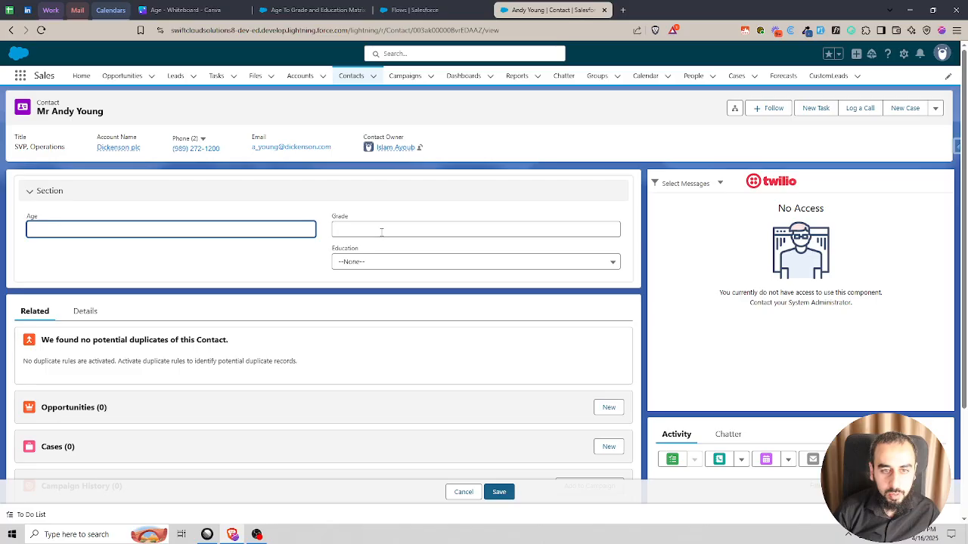
click(381, 232)
text(2)
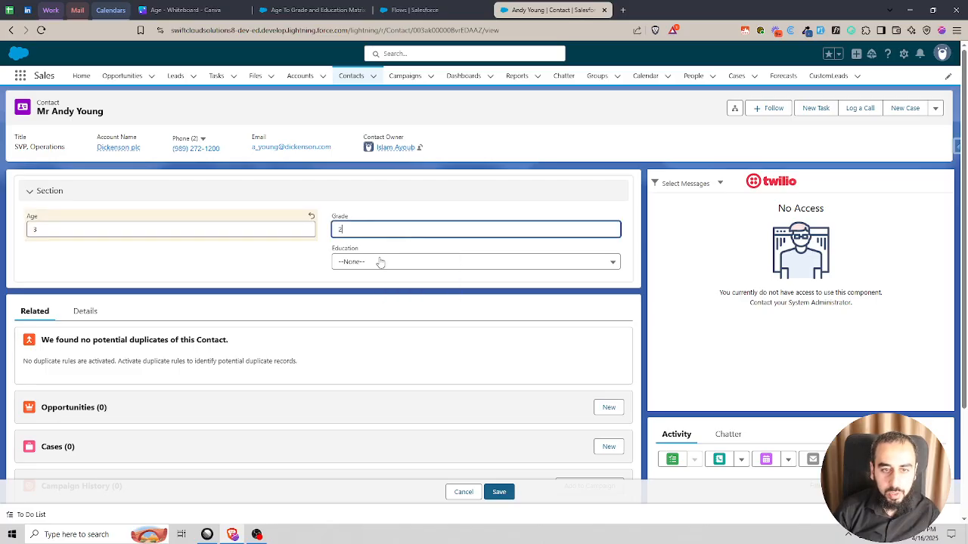
click(380, 262)
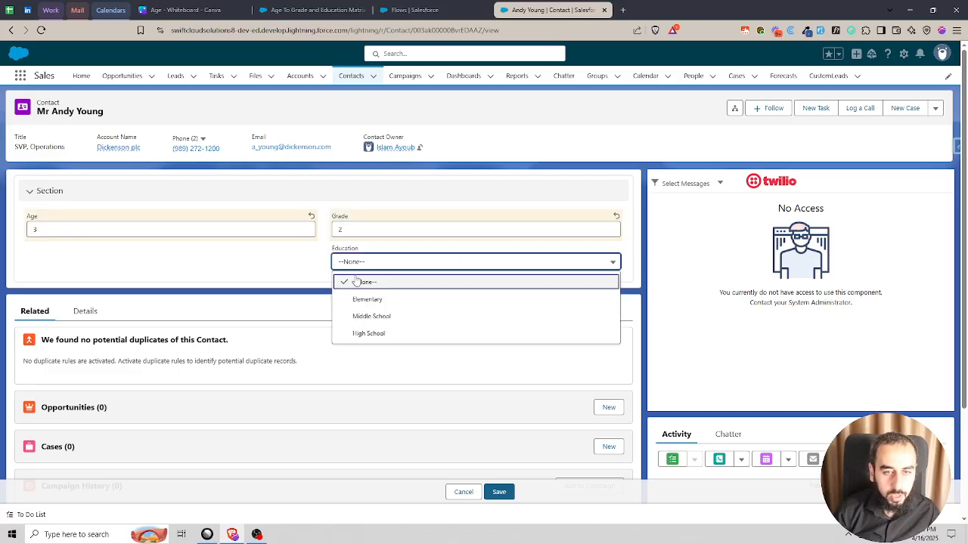
click(321, 258)
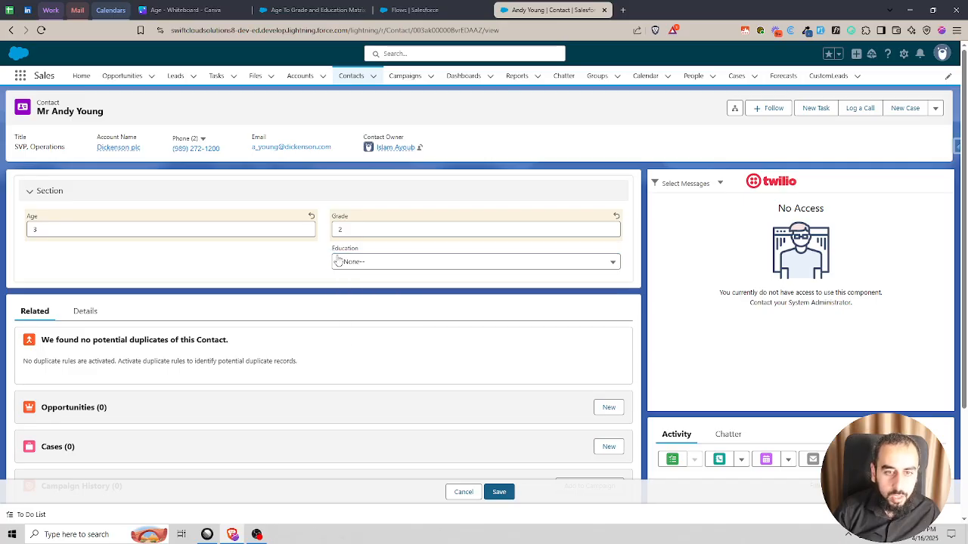
- Clear the unsaved Grade and Age values on the contact record
click(347, 230)
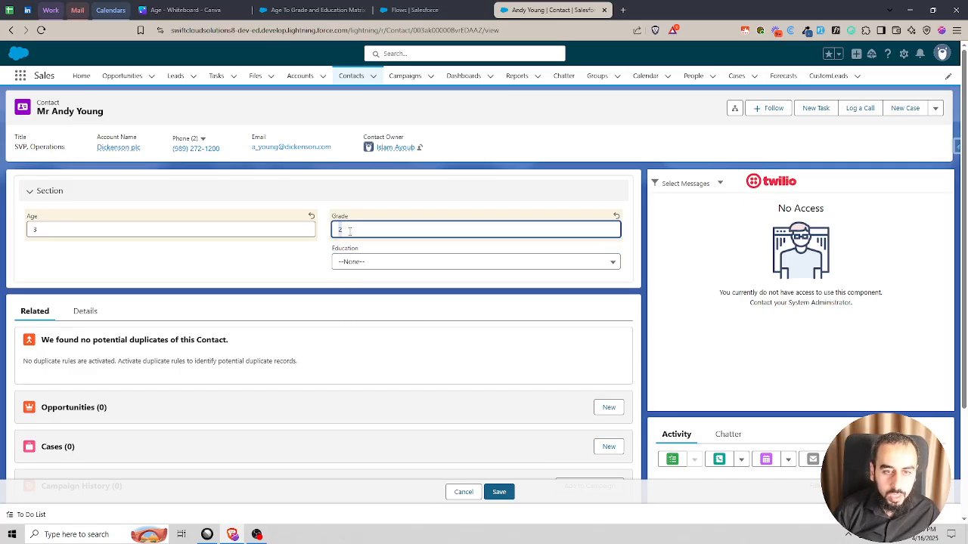
key(BackSpace)
click(163, 230)
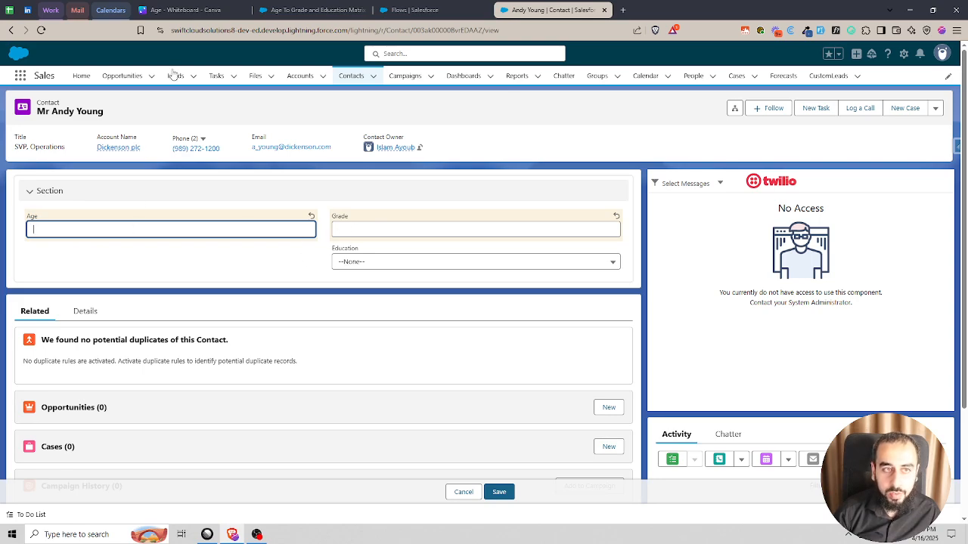
- Return to the Canva whiteboard and review the grade and education mapped to age 6
click(206, 12)
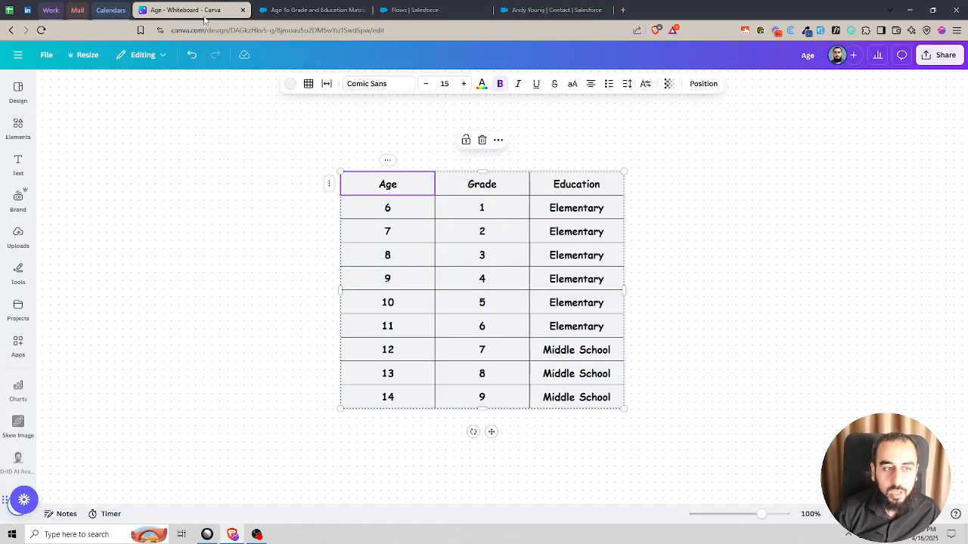
click(401, 214)
click(500, 213)
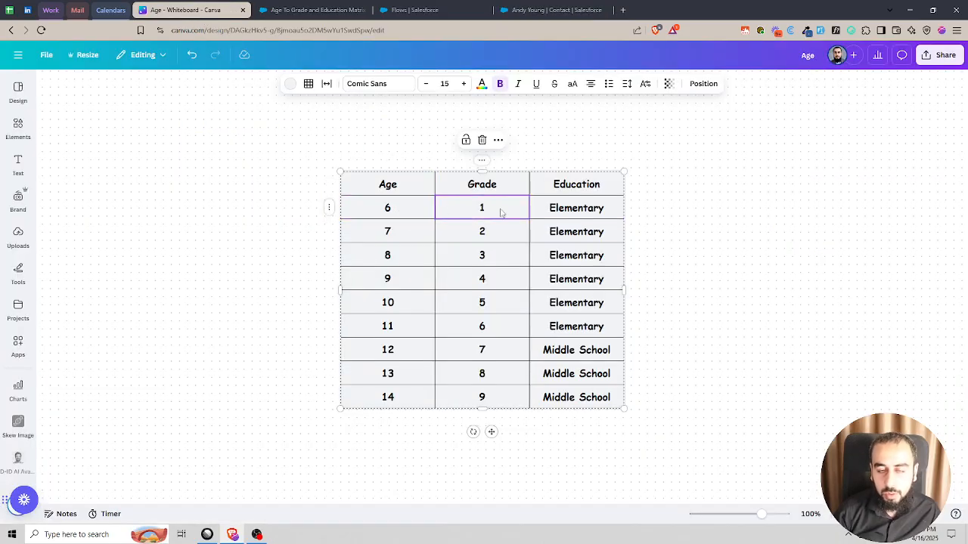
click(570, 212)
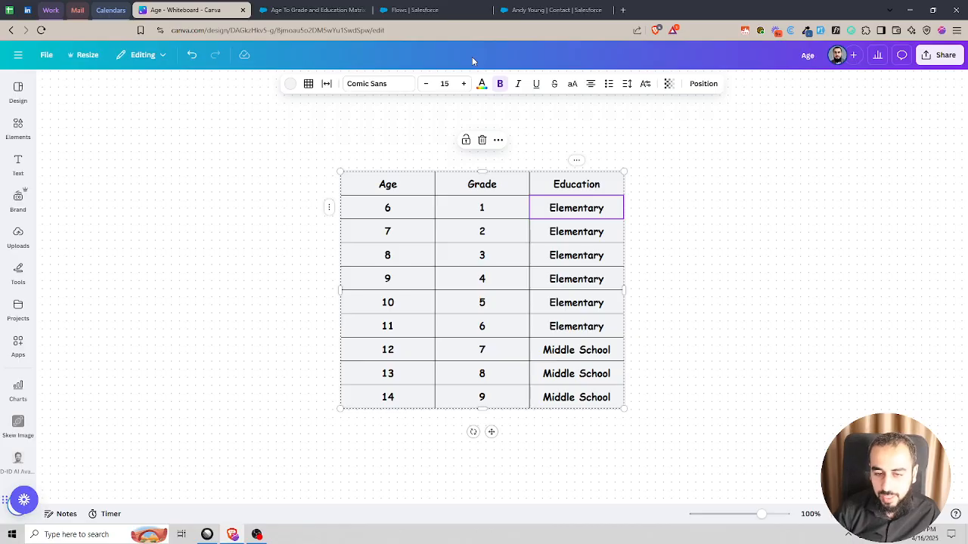
- Switch to Salesforce, launch the Business Rules Engine app and open its Lookup Tables list
key(ctrl+Tab)
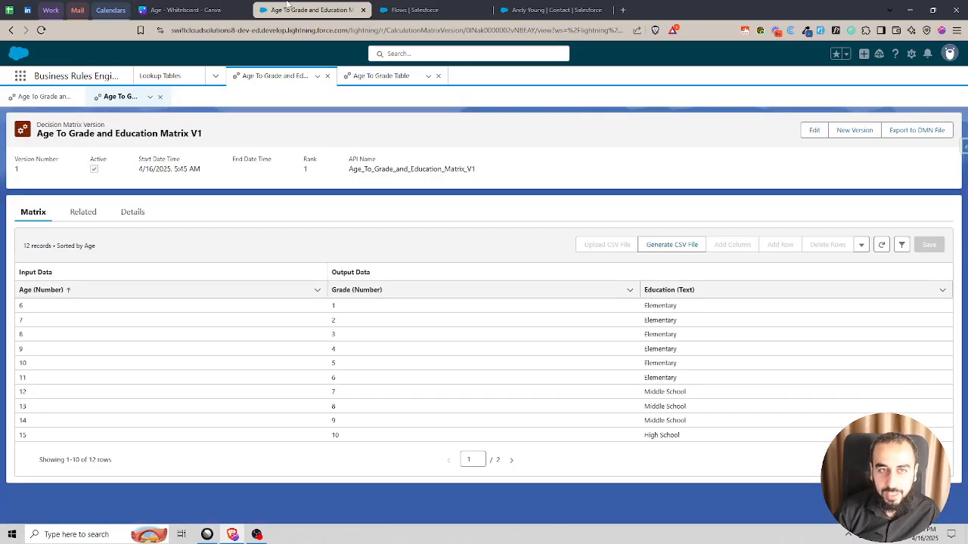
click(17, 78)
text(bus)
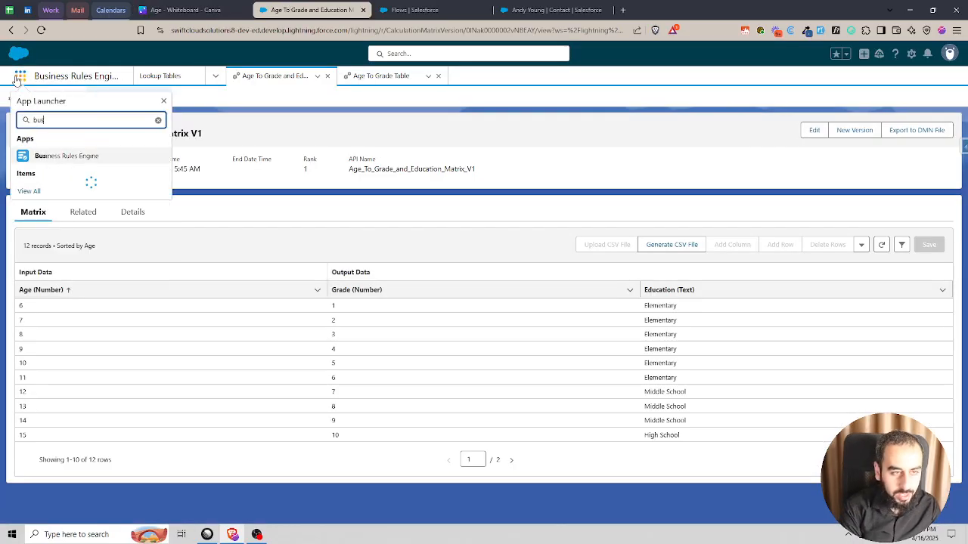
text(ines)
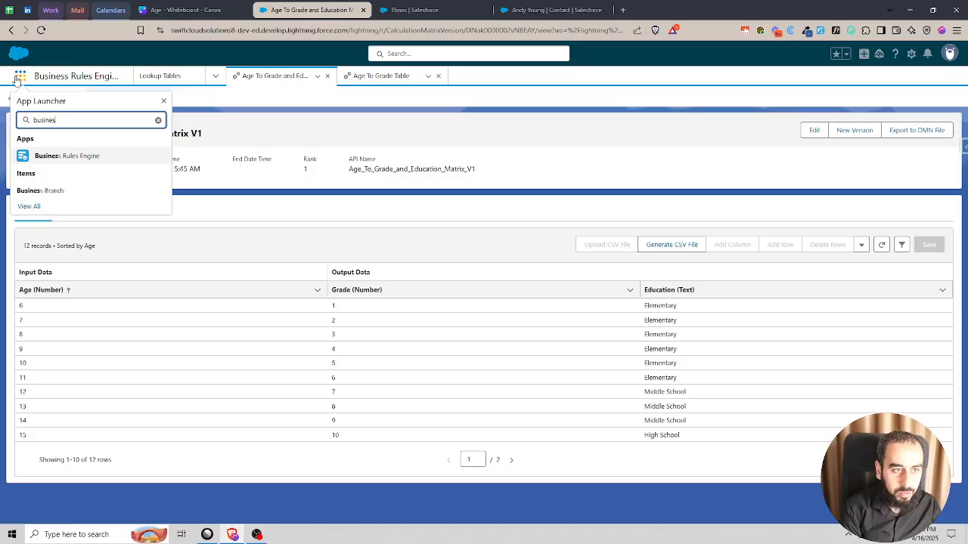
click(77, 156)
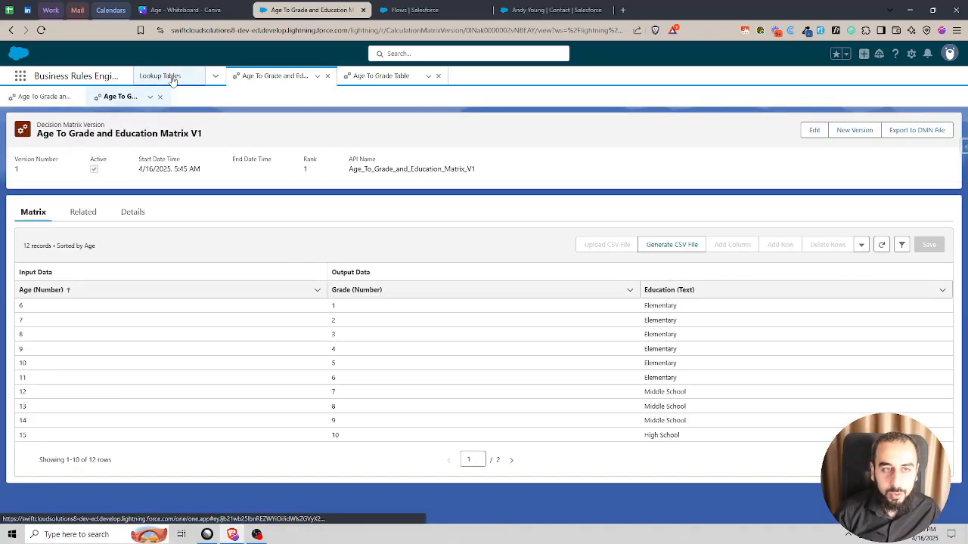
click(172, 80)
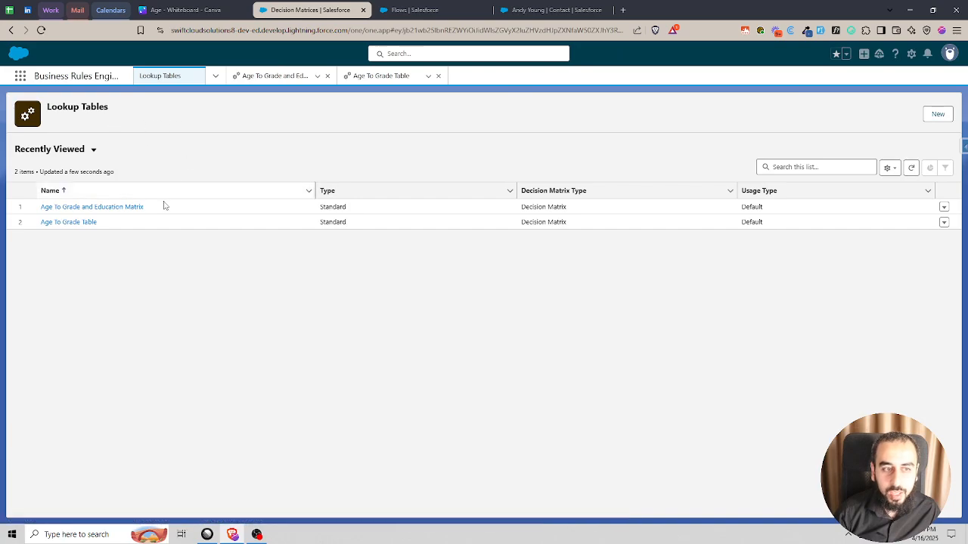
- Create a new Decision Matrix lookup table named Age To Grade Table2 with type Standard
click(938, 114)
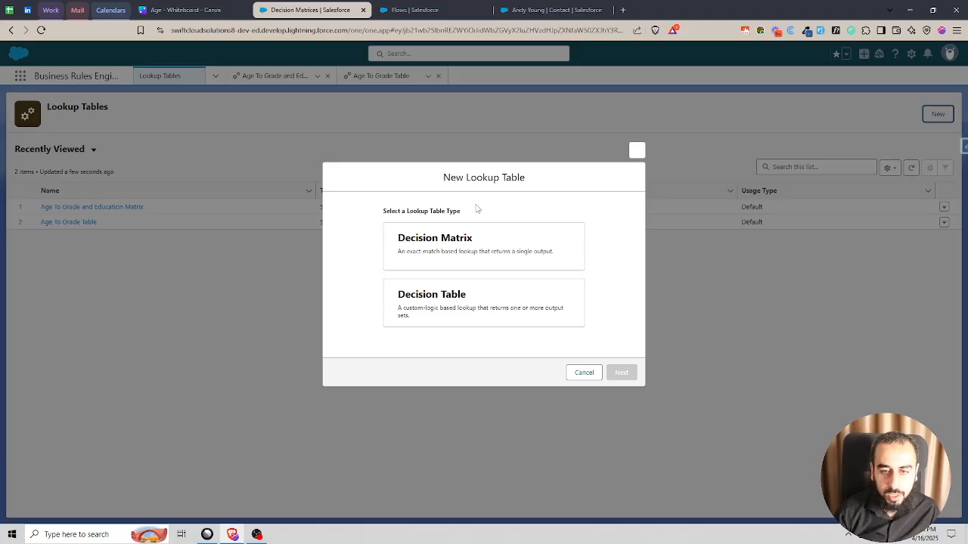
click(431, 251)
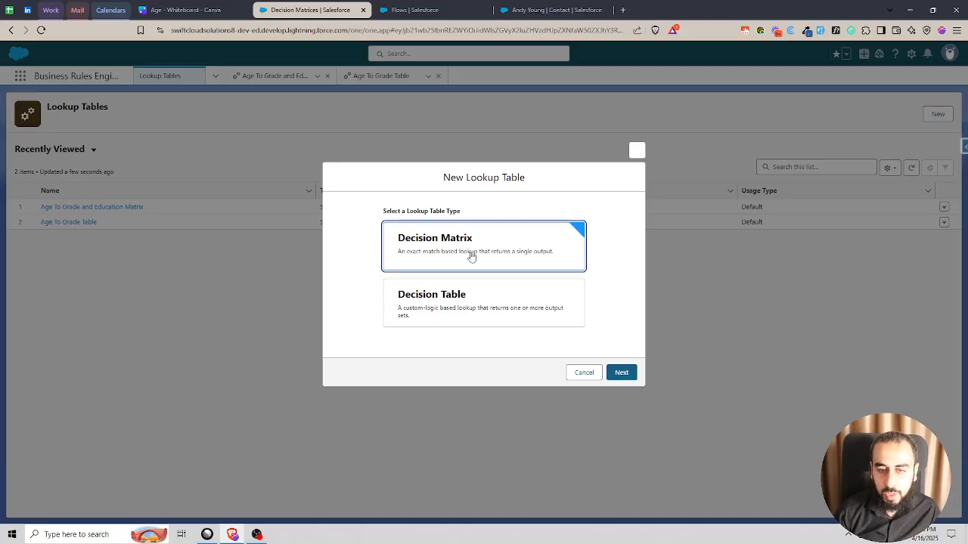
click(626, 372)
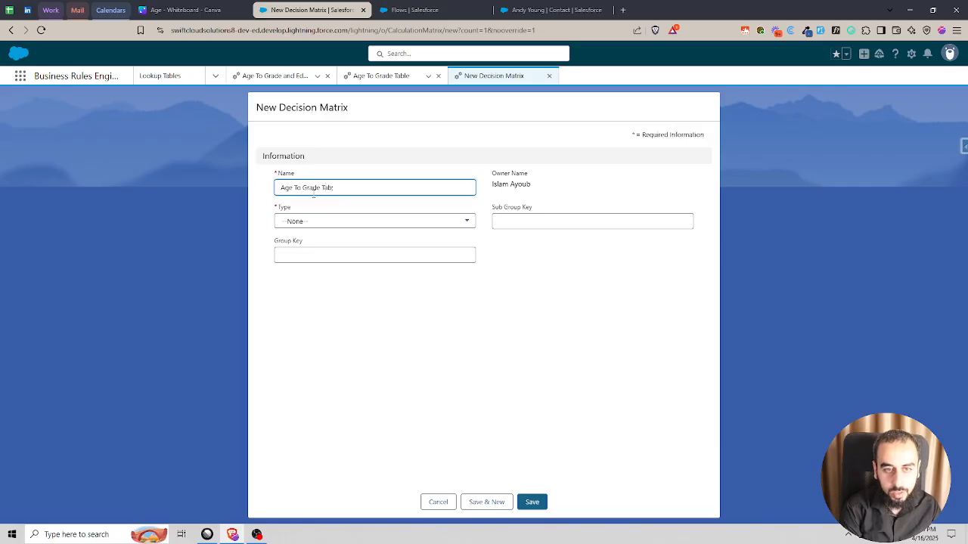
click(373, 221)
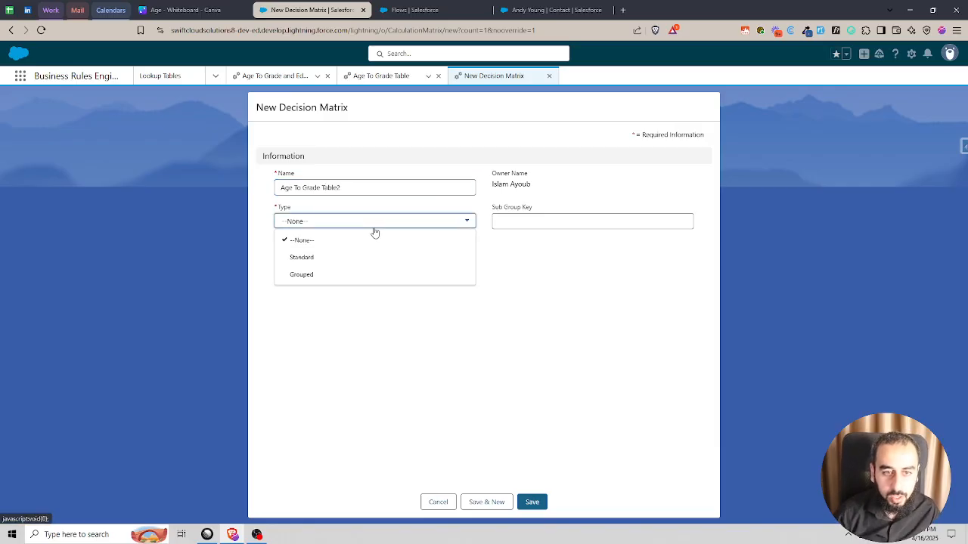
click(324, 258)
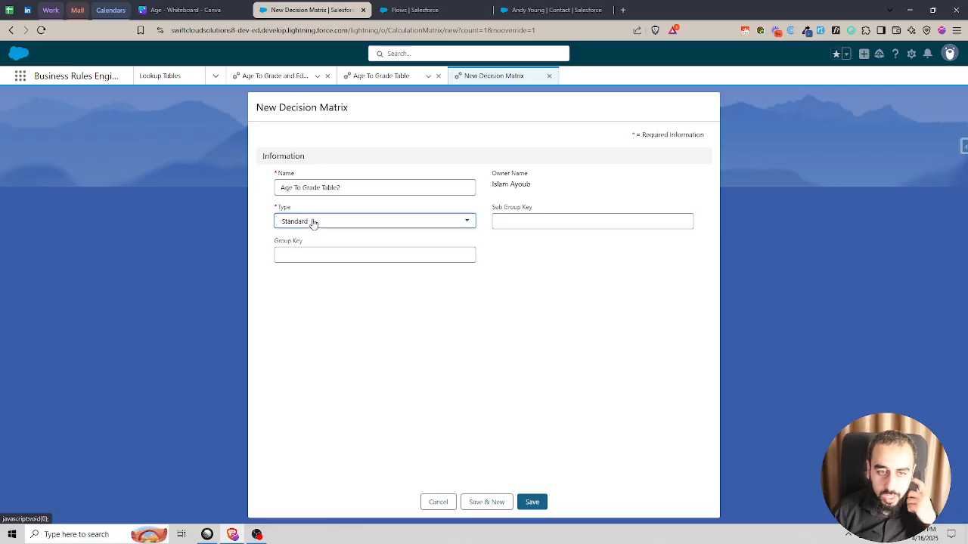
click(532, 502)
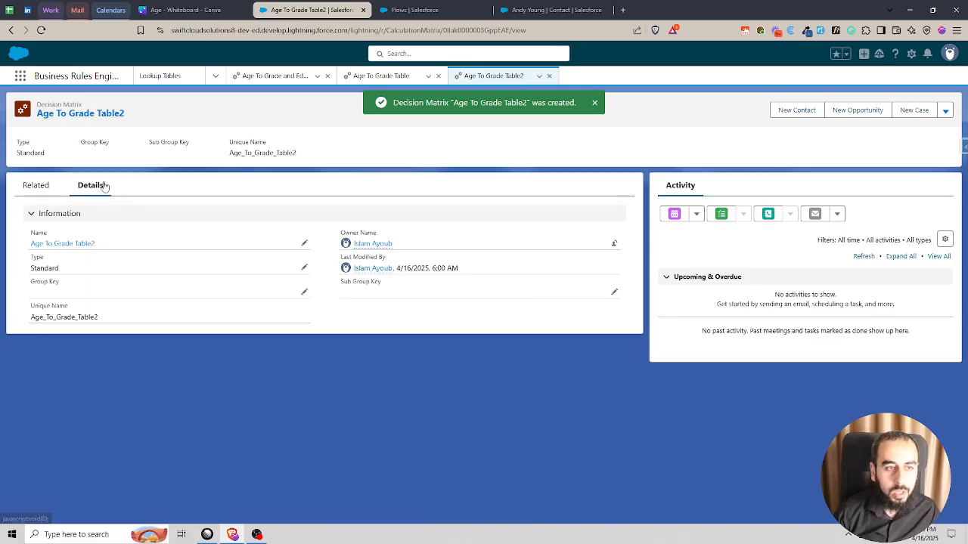
- Open the Age To Grade Table2 V1 version from the new matrix's related versions
click(44, 187)
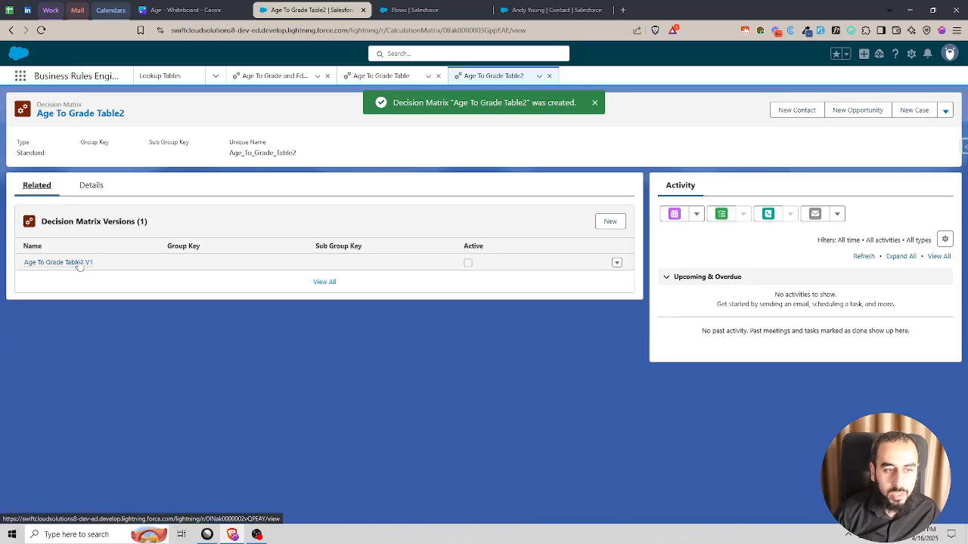
click(80, 262)
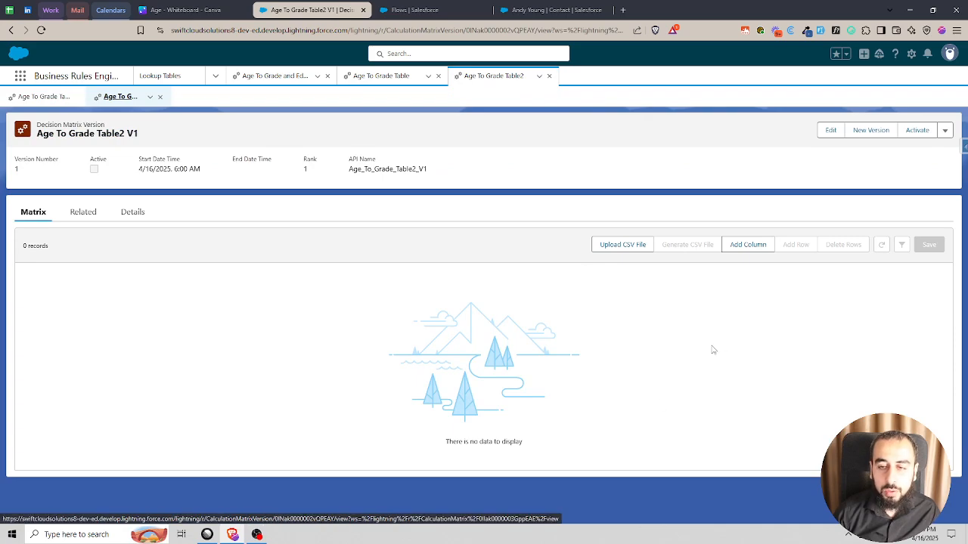
click(752, 251)
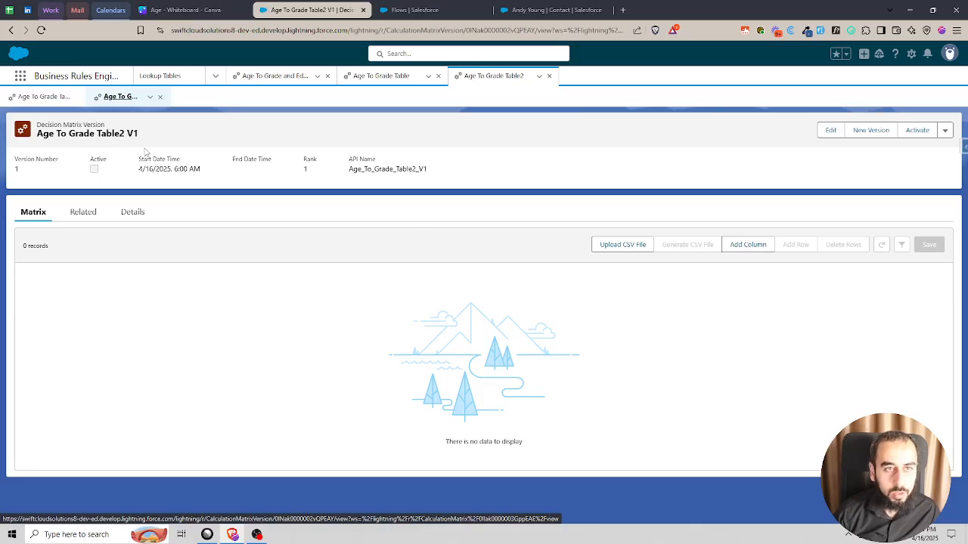
- Switch to the Canva whiteboard and select the whole Age column, from its header to 14
click(174, 10)
click(393, 184)
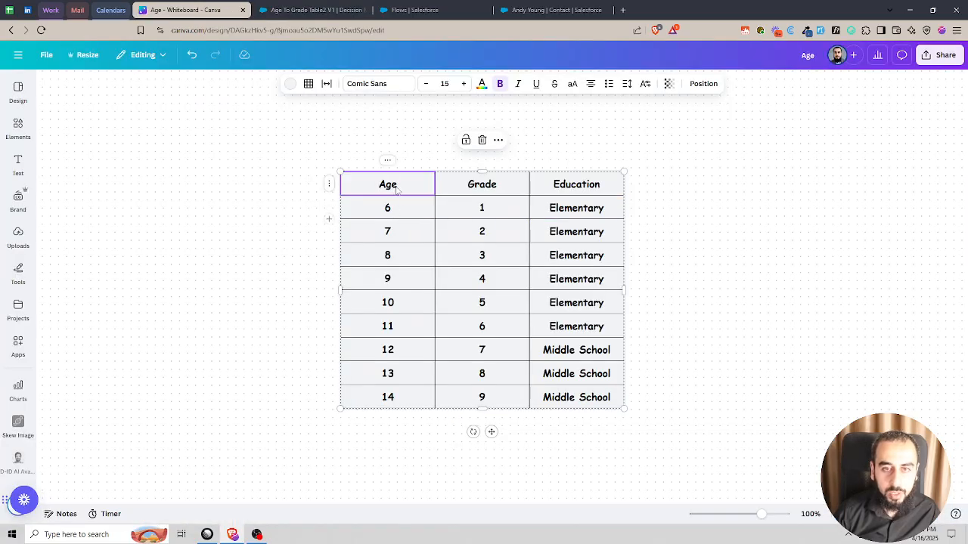
drag(396, 189, 406, 403)
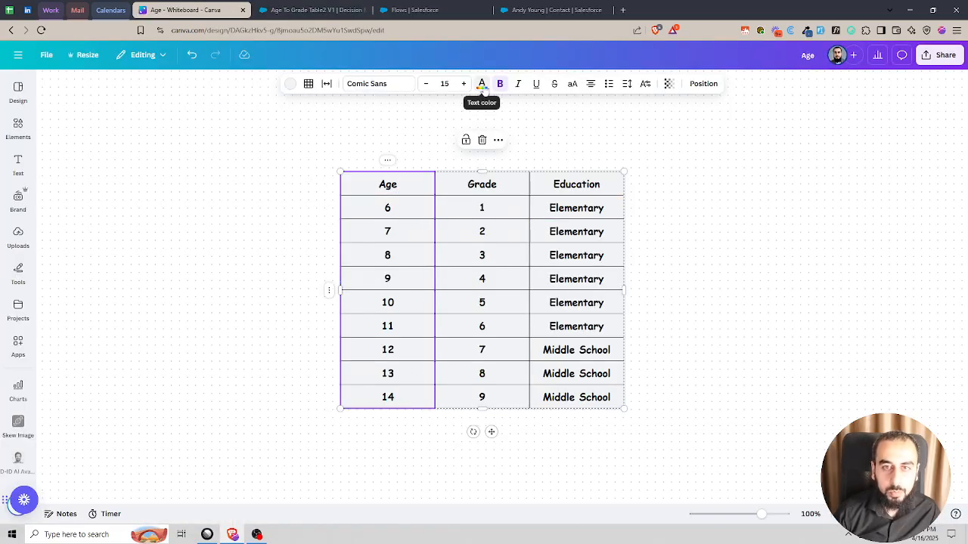
click(482, 83)
click(85, 234)
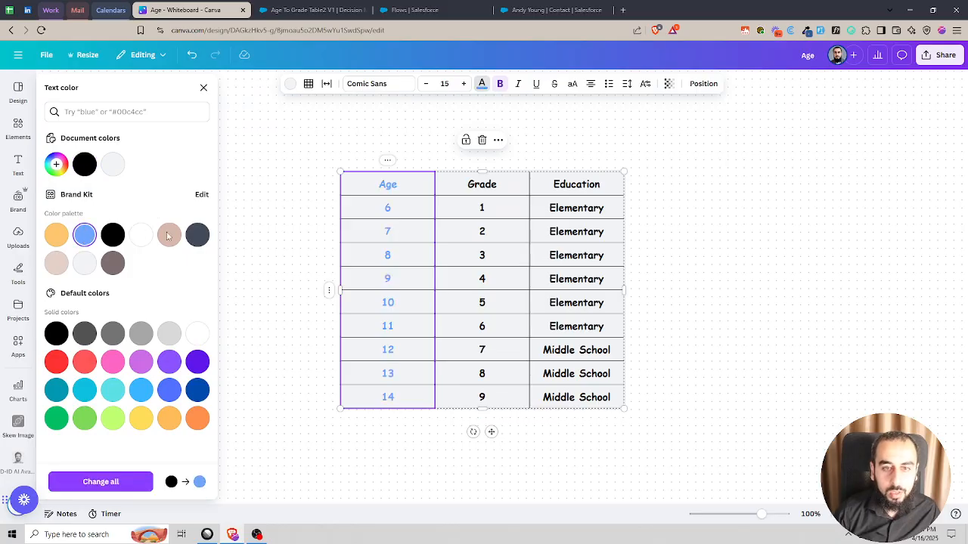
key(ctrl+z)
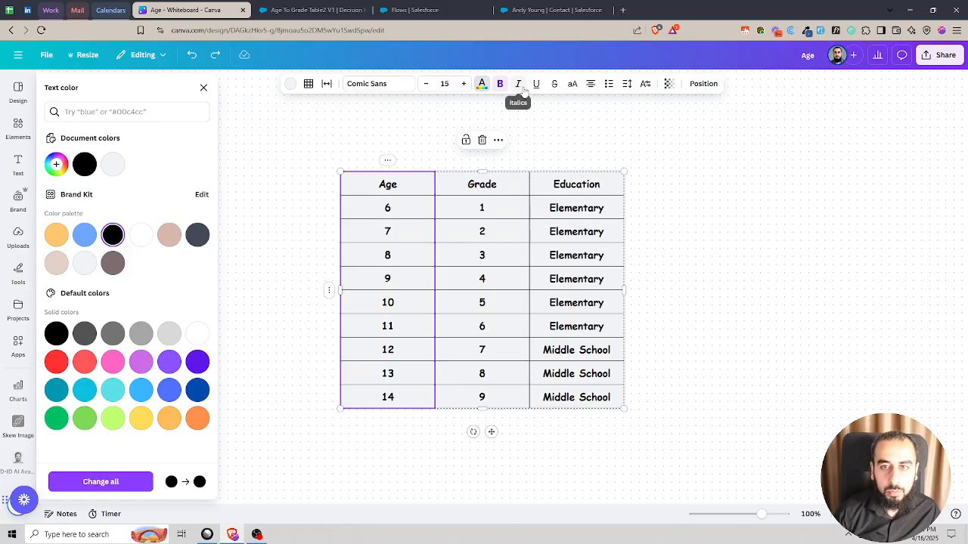
- Fill the table's Age column with the light blue brand colour and select the Grade and Education columns
click(290, 84)
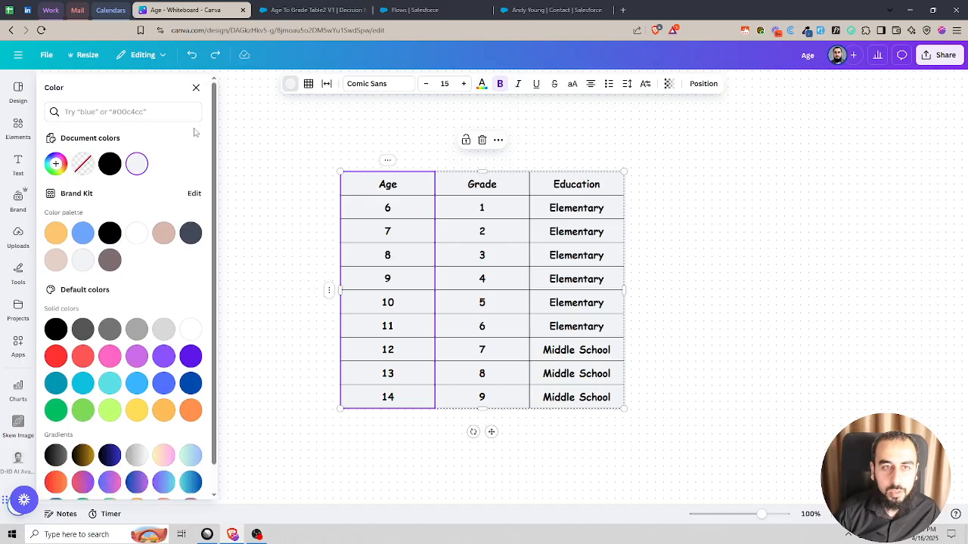
click(84, 232)
click(430, 191)
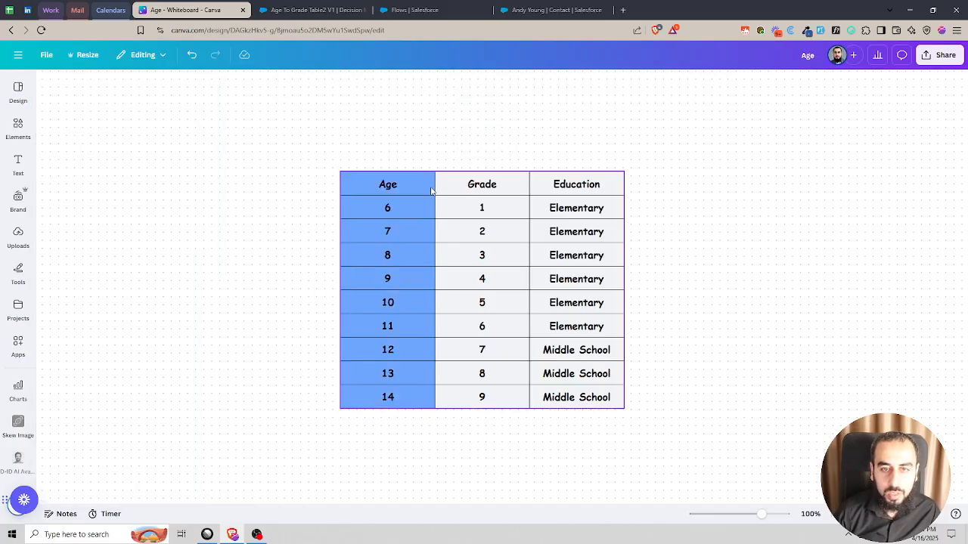
click(497, 191)
shift+click(593, 399)
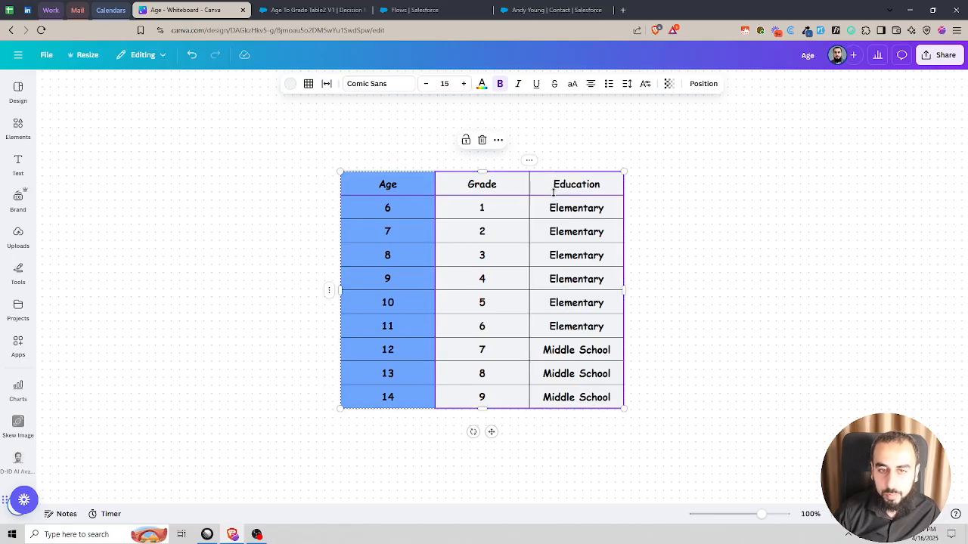
- Return to the Age To Grade Table2 V1 matrix and define an Age column with header type Input and data type Number
click(559, 10)
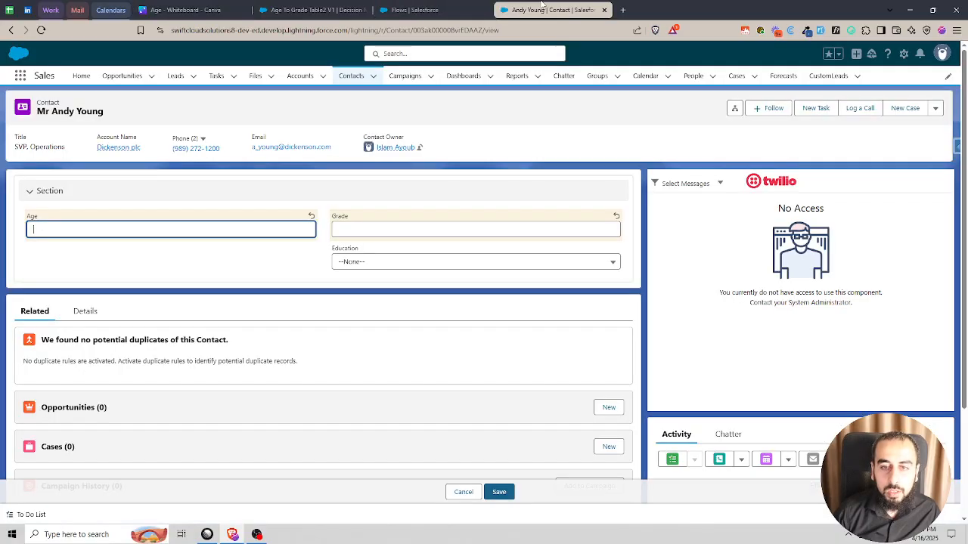
click(427, 8)
click(346, 10)
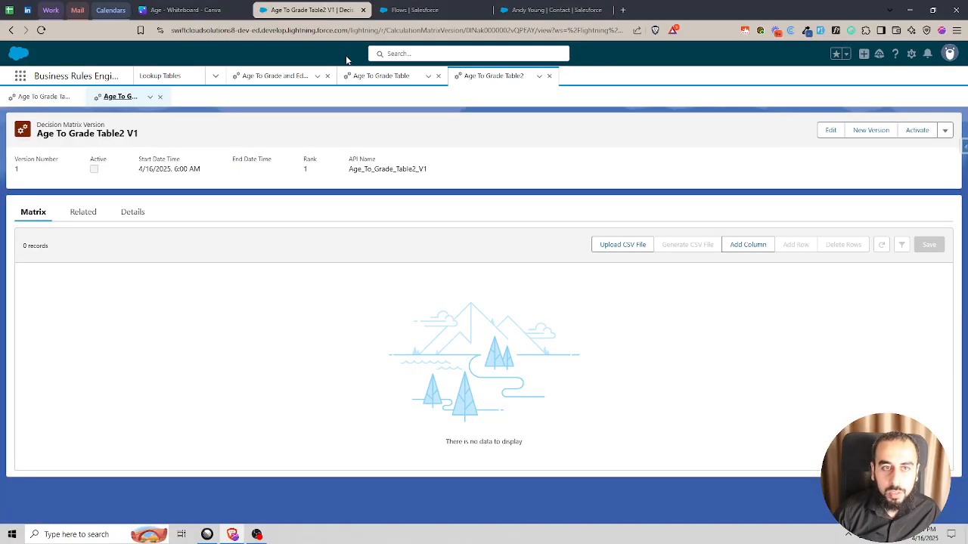
click(755, 242)
click(405, 293)
text(Age)
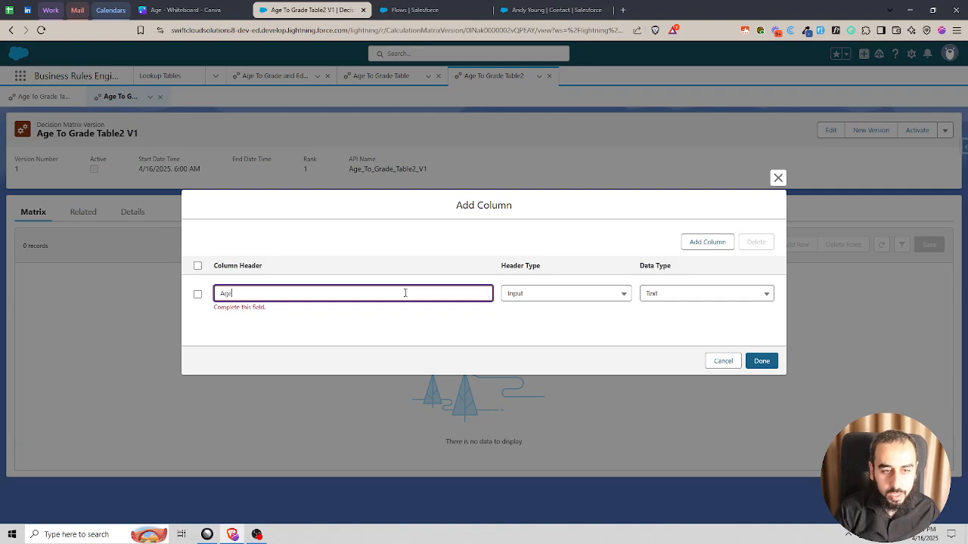
click(525, 296)
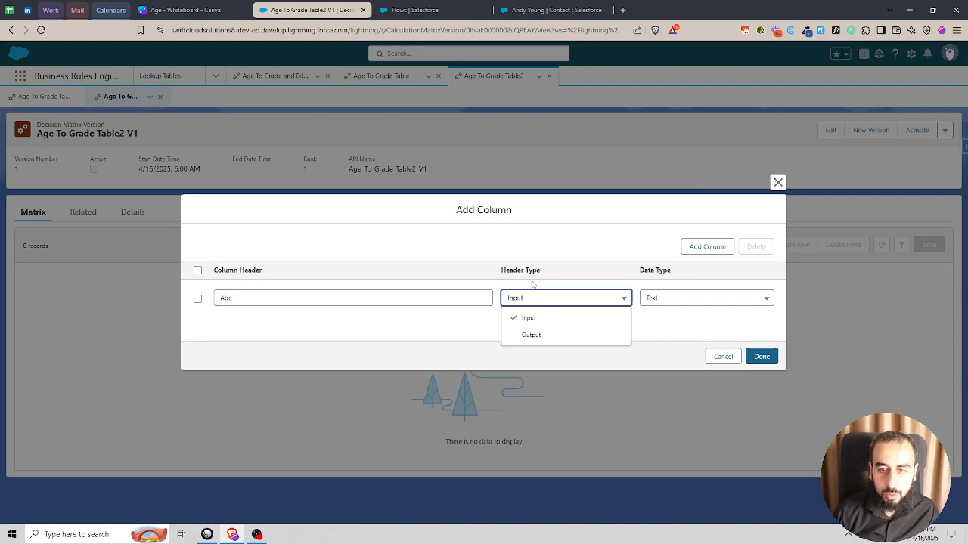
click(690, 302)
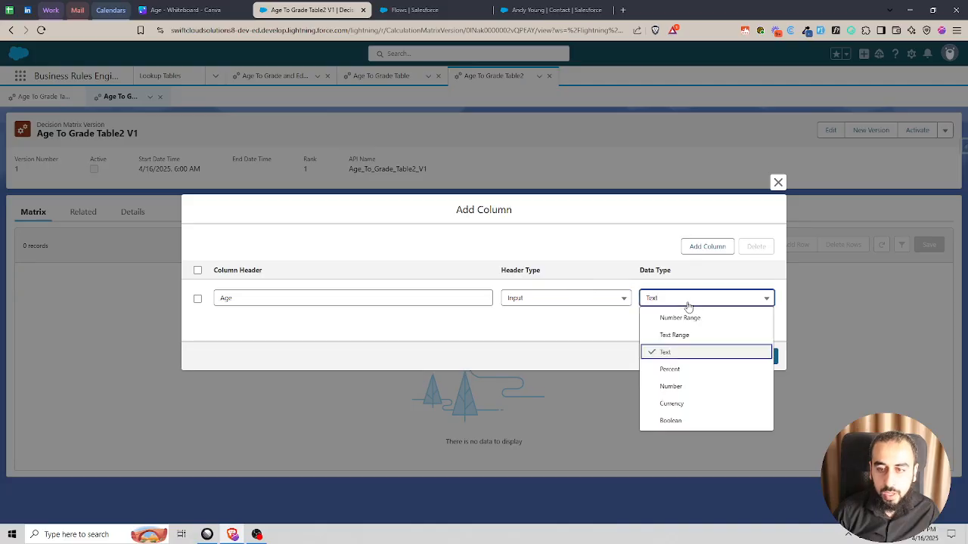
click(681, 391)
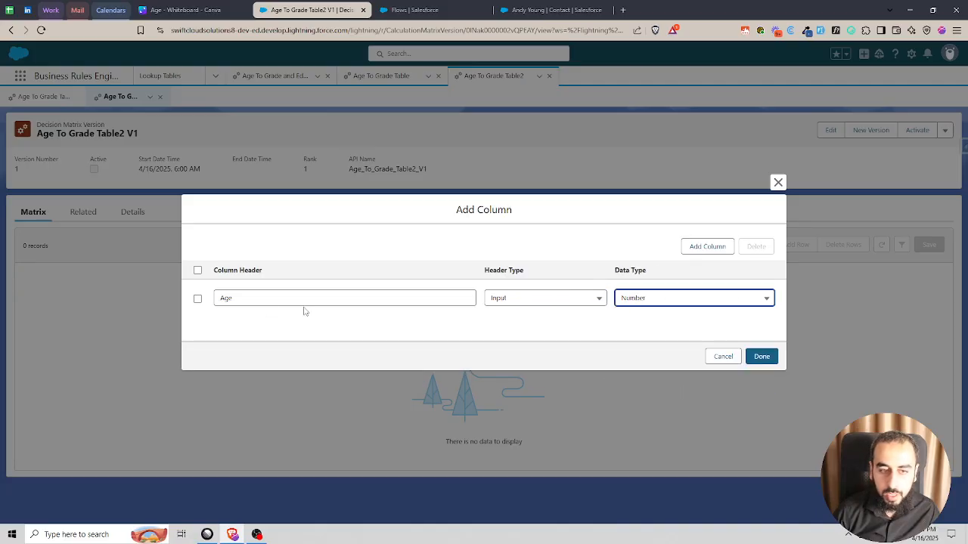
- Define a second matrix column named Grade with header type Output and data type Number
click(702, 249)
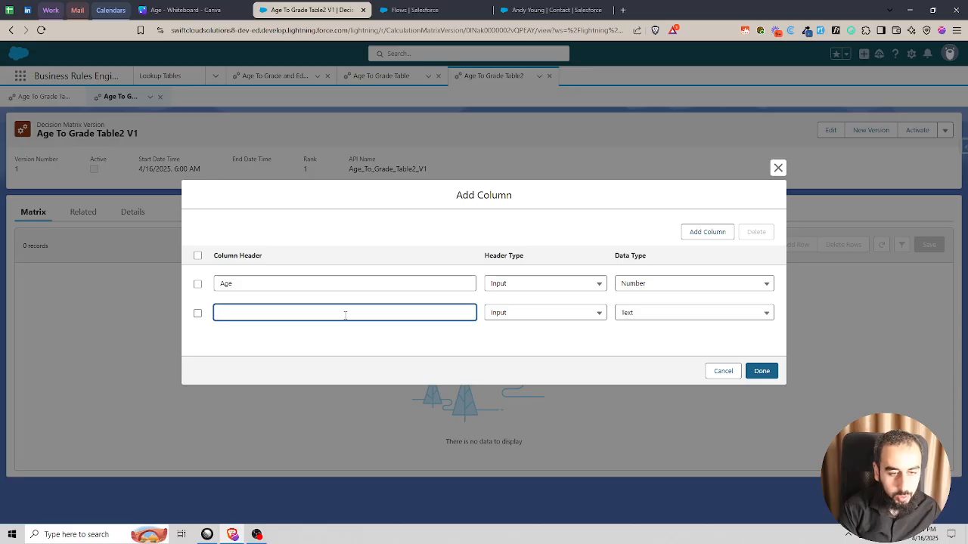
text(Grade)
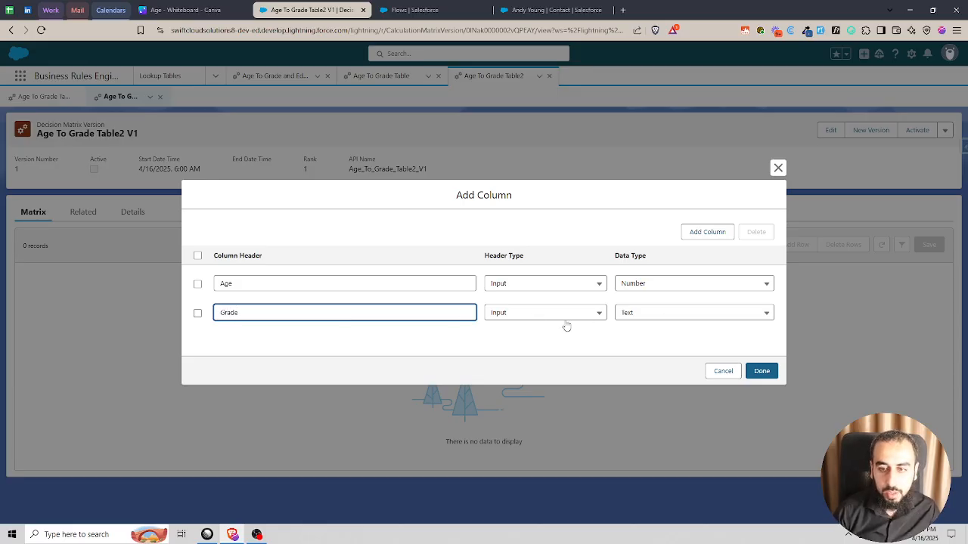
click(563, 316)
click(532, 351)
click(643, 314)
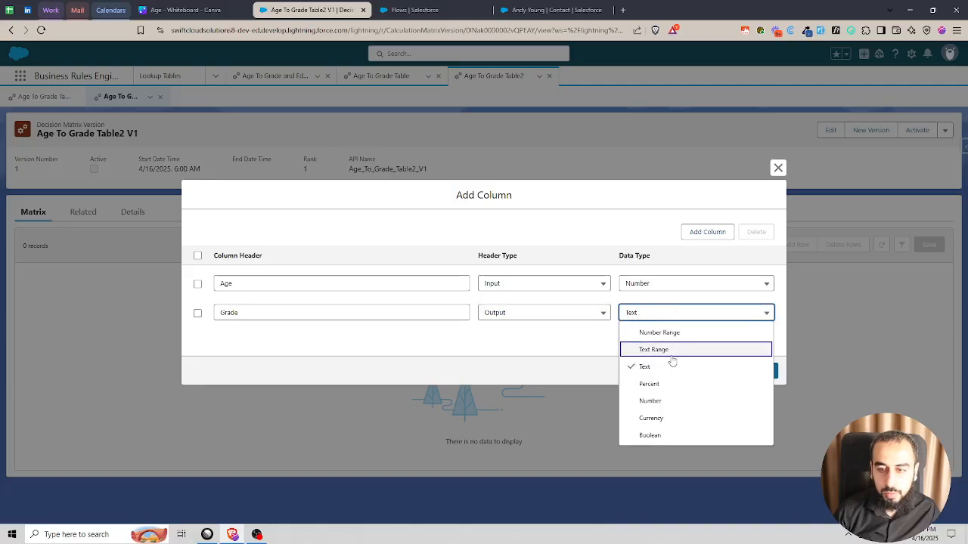
click(673, 387)
- Define a third column named Education with header type Output and data type Text, and apply the column definitions
click(692, 233)
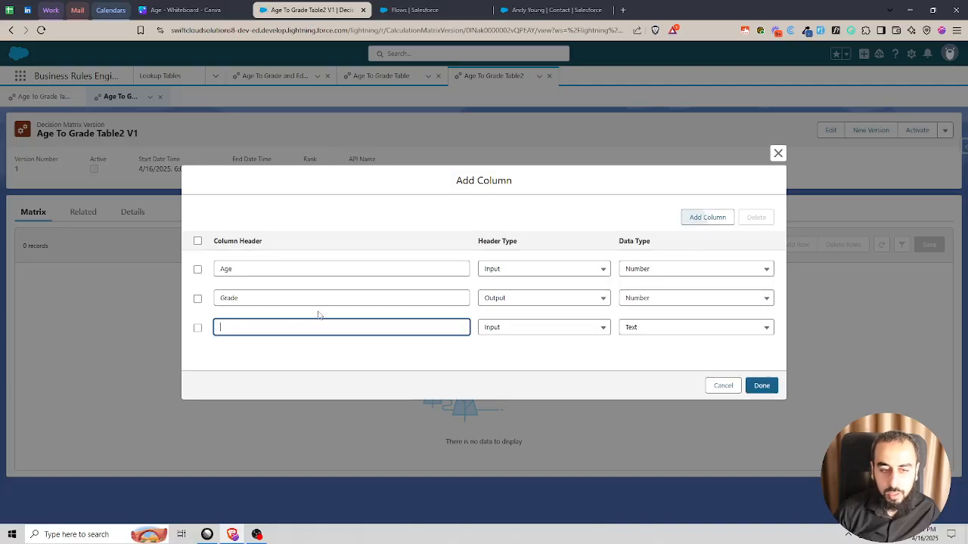
text(E)
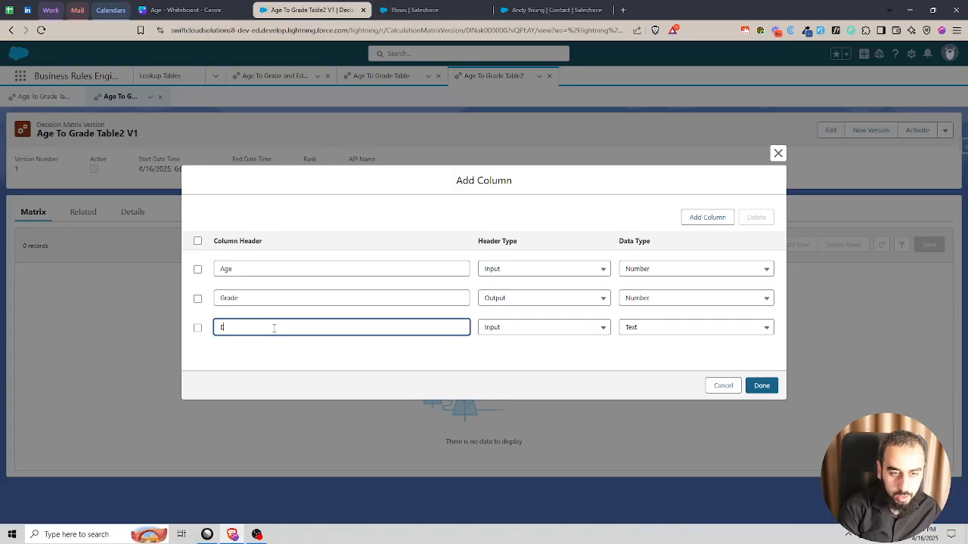
text(ducation)
click(531, 328)
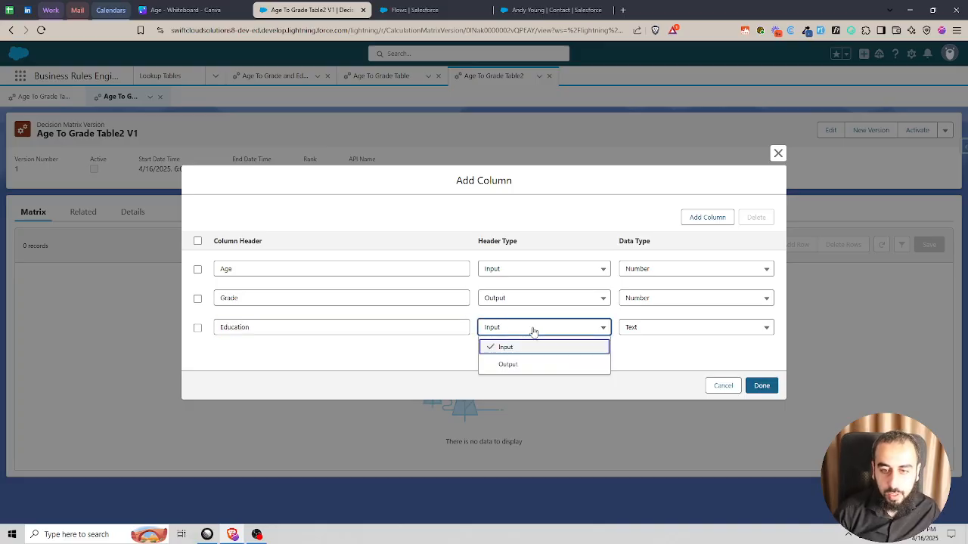
click(525, 367)
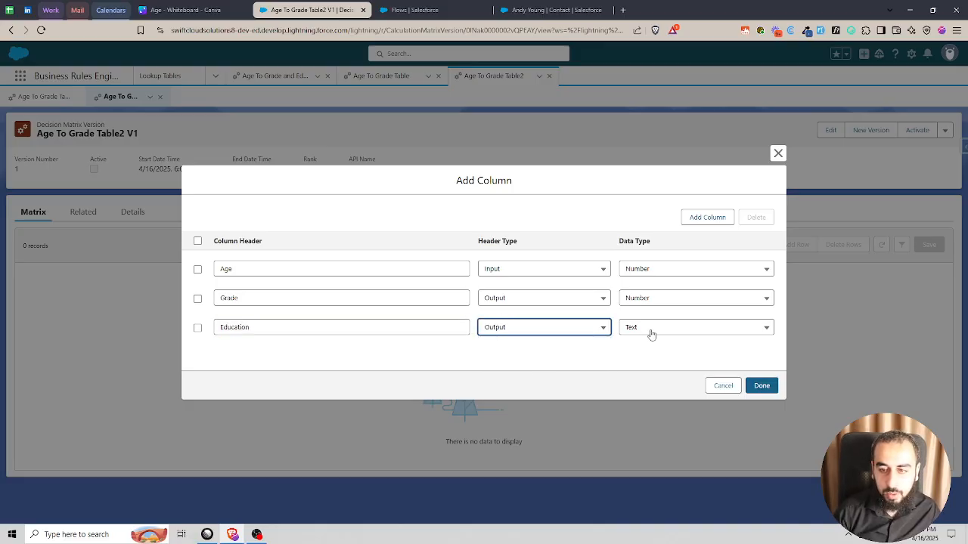
click(765, 387)
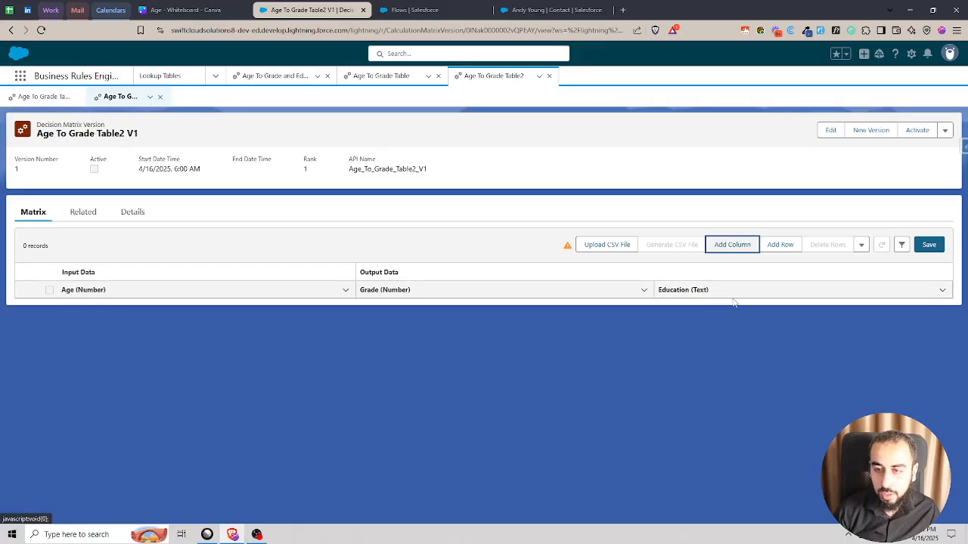
- Add a row to the matrix with Age 6 and Grade 1
click(774, 247)
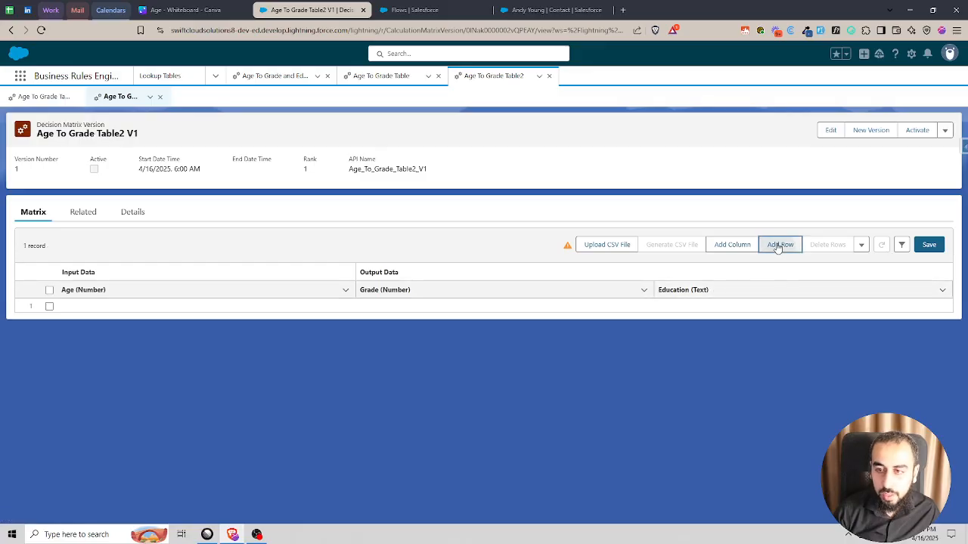
click(347, 307)
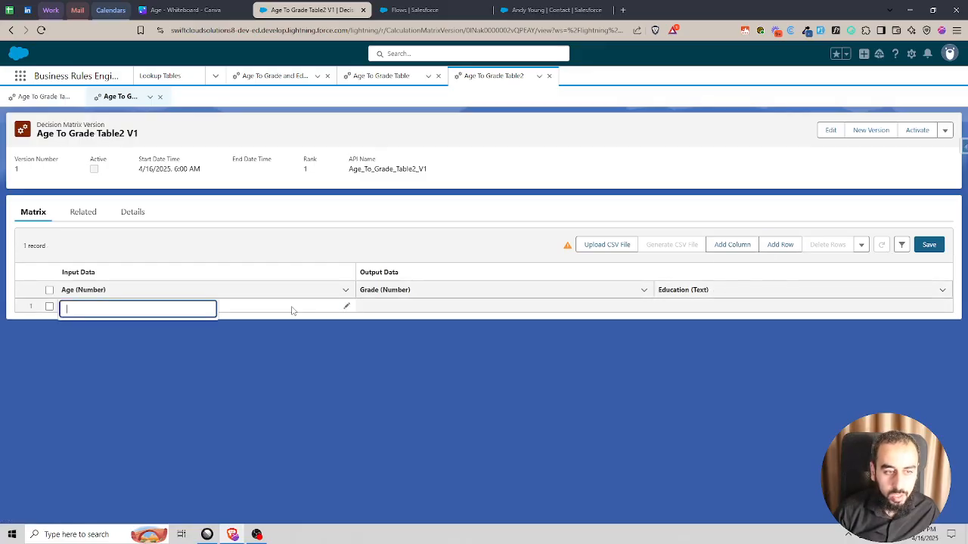
text(6)
key(Return)
click(644, 307)
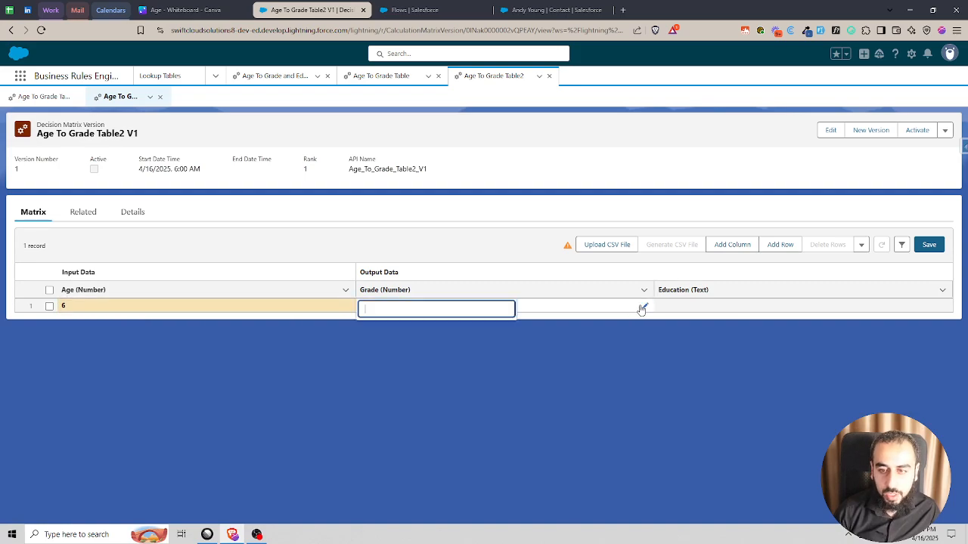
text(1)
key(Return)
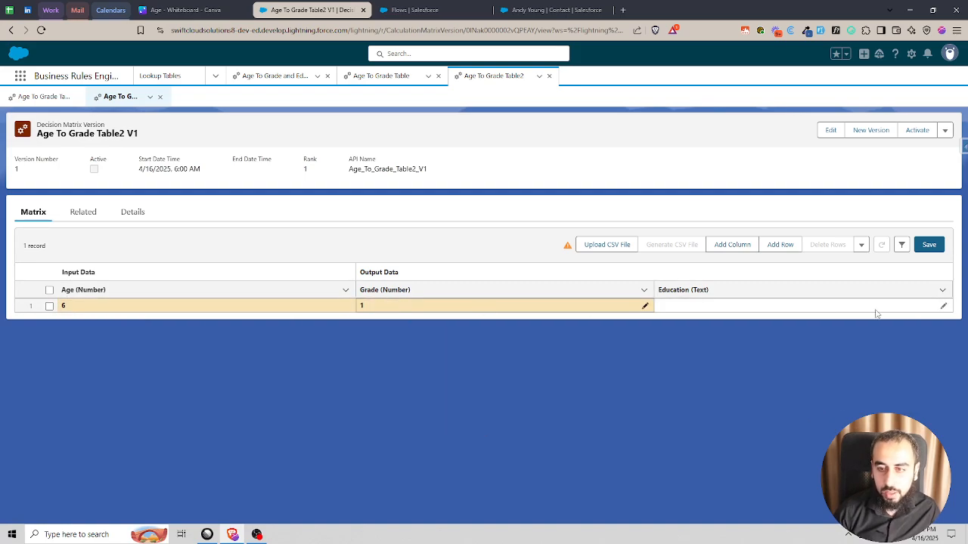
- Set the row's Education to Elementary, save the matrix and reload the page
click(943, 307)
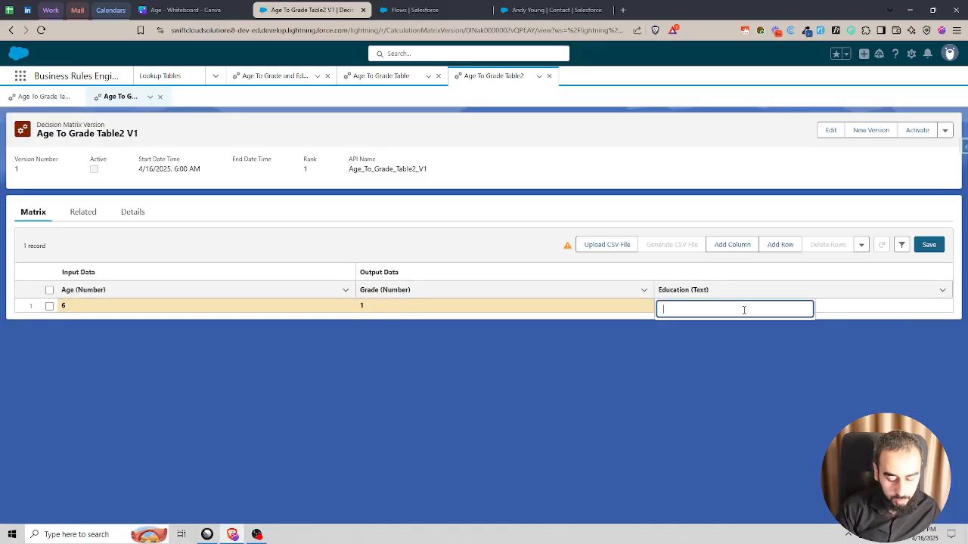
text(Elementary)
click(760, 331)
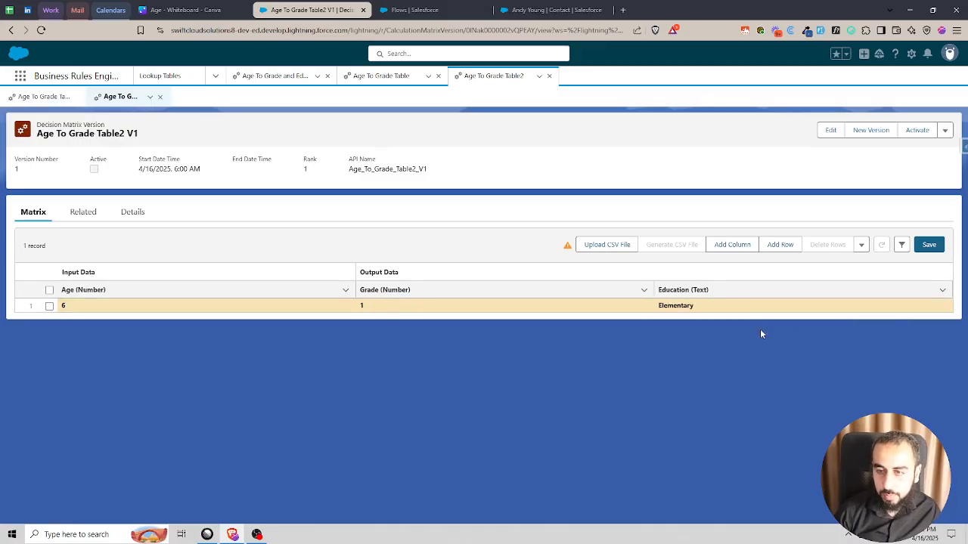
click(929, 246)
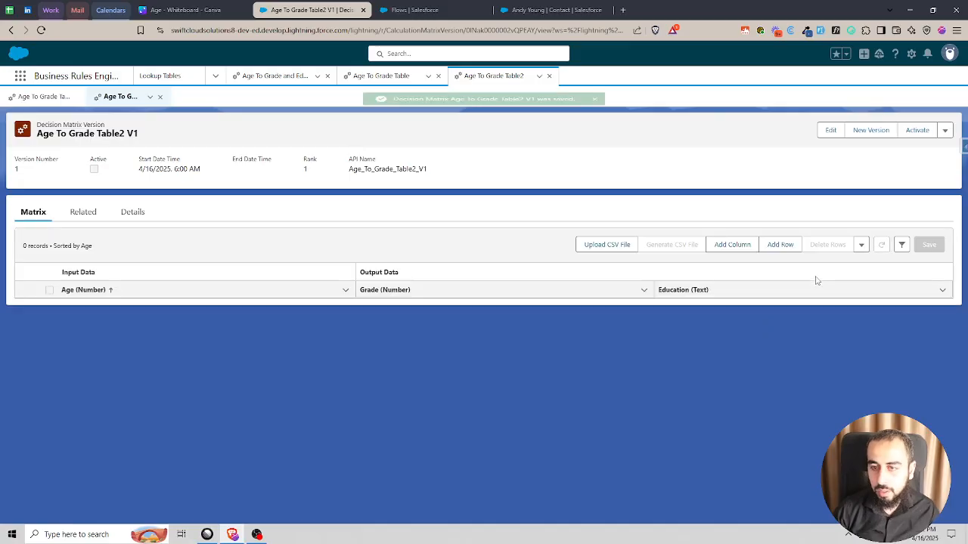
click(41, 31)
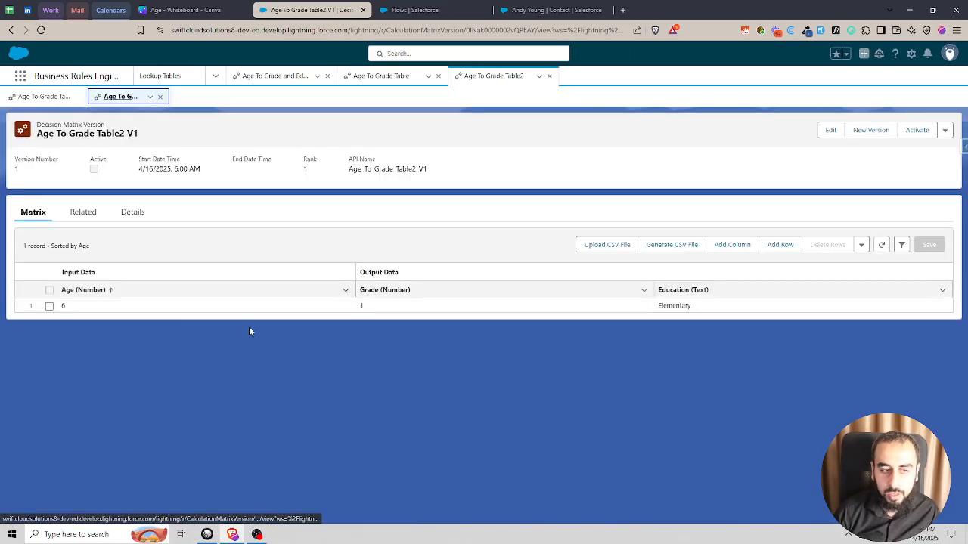
- Review both pages of rows in the existing Age To Grade and Education Matrix V1
click(256, 77)
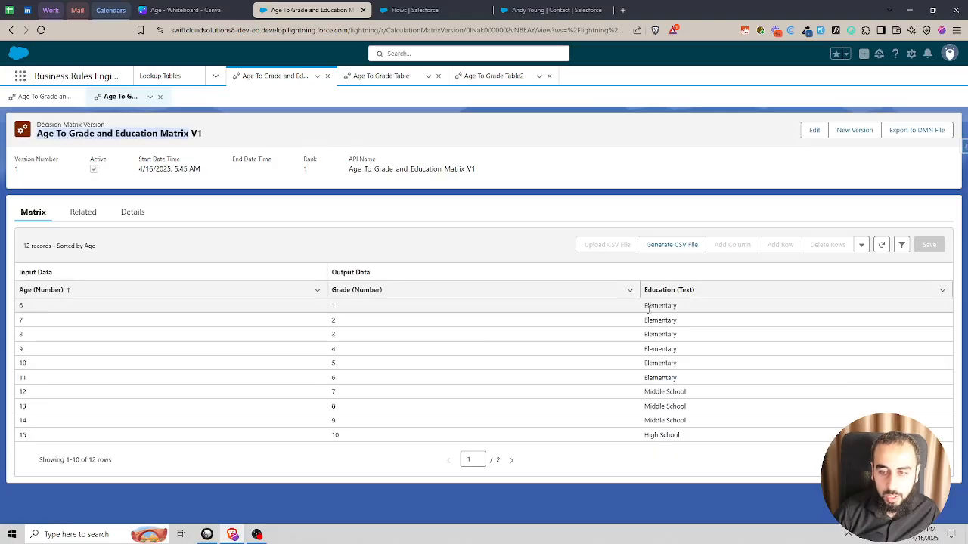
click(512, 462)
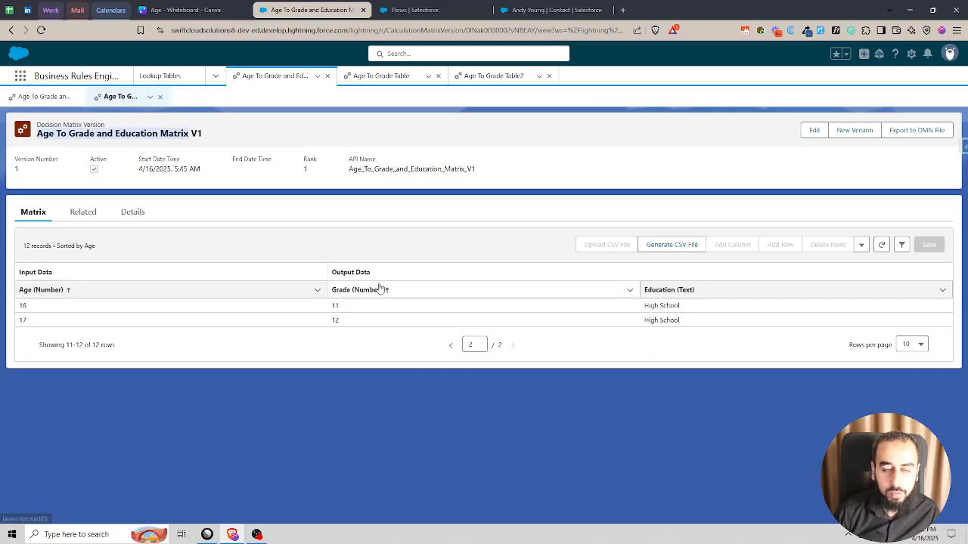
- Start a new flow from the Flows setup page, and cancel the open edit on the contact record
click(462, 6)
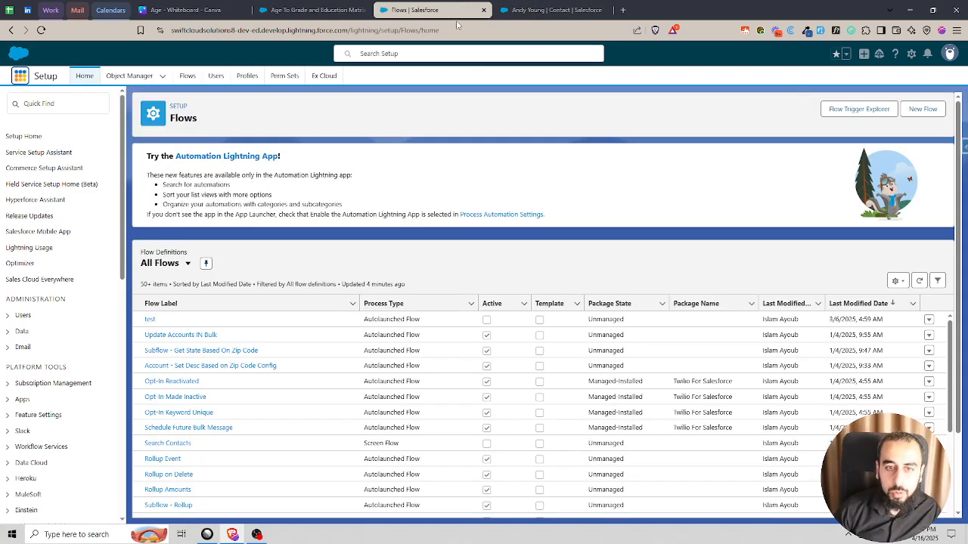
click(924, 110)
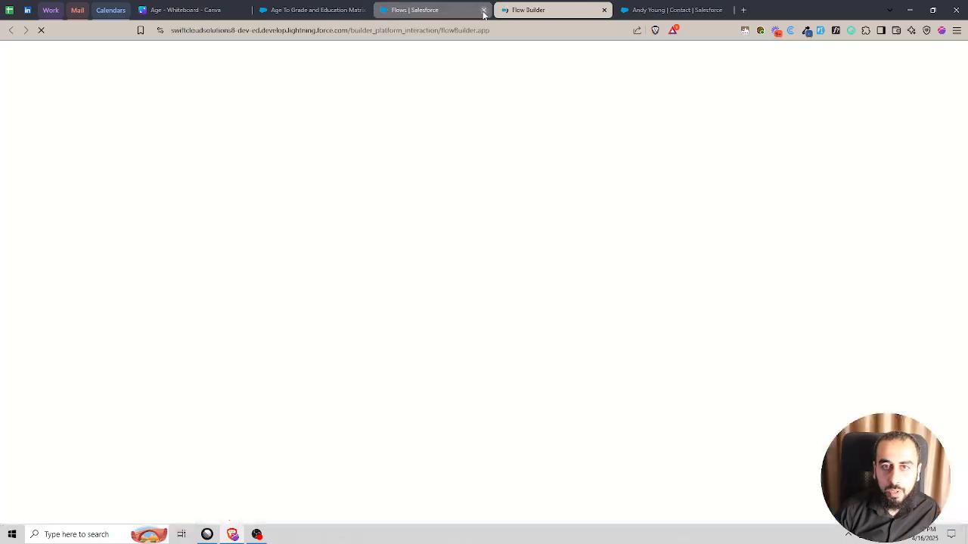
click(639, 9)
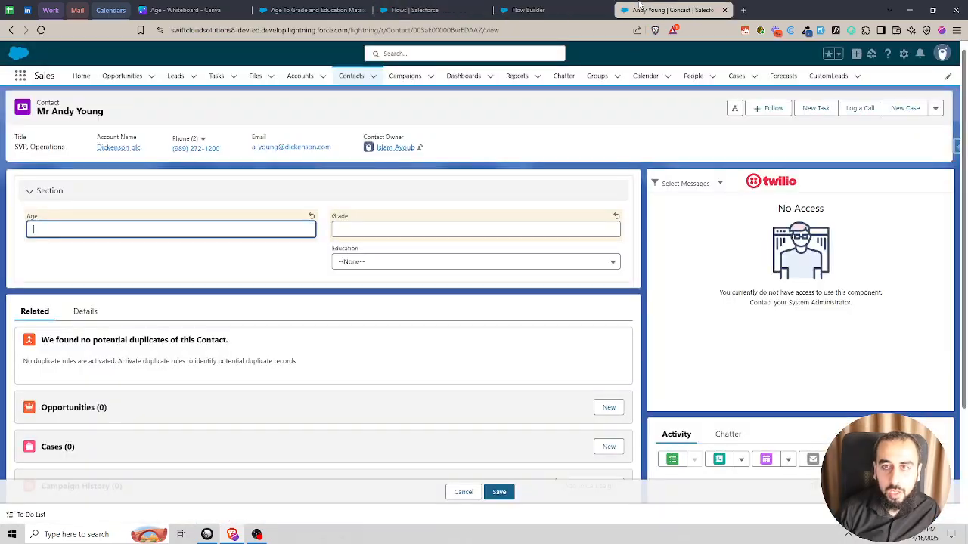
click(463, 492)
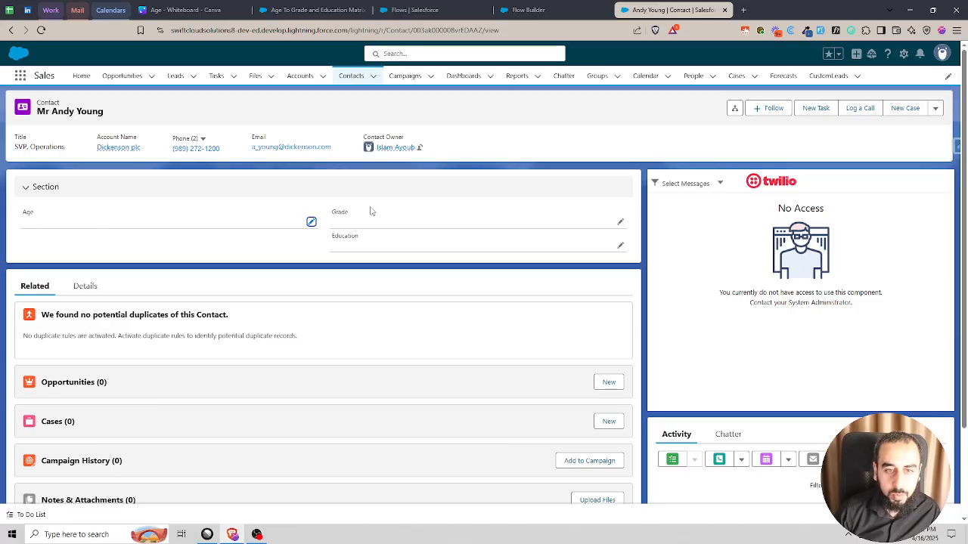
- Return to Flow Builder and create a Record-Triggered Flow
click(552, 9)
click(762, 336)
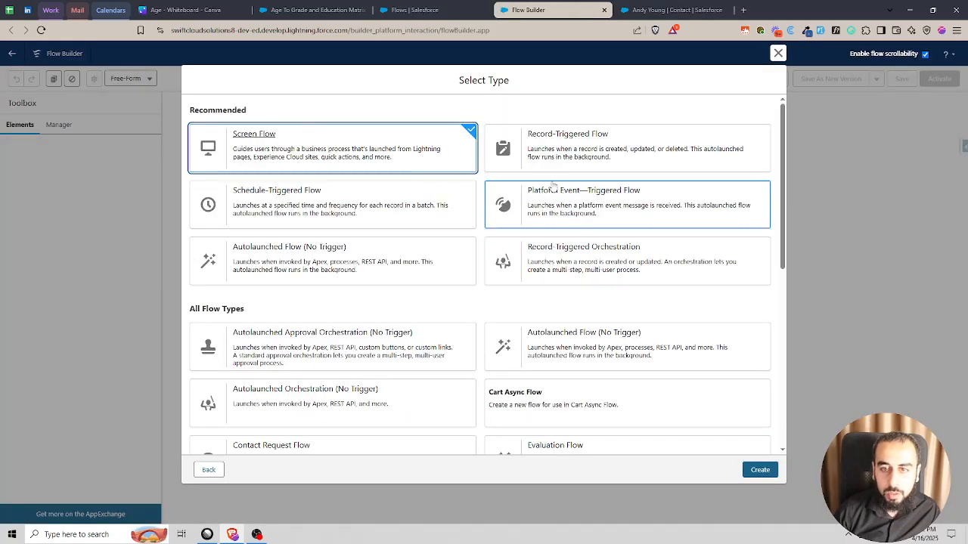
click(590, 148)
click(756, 469)
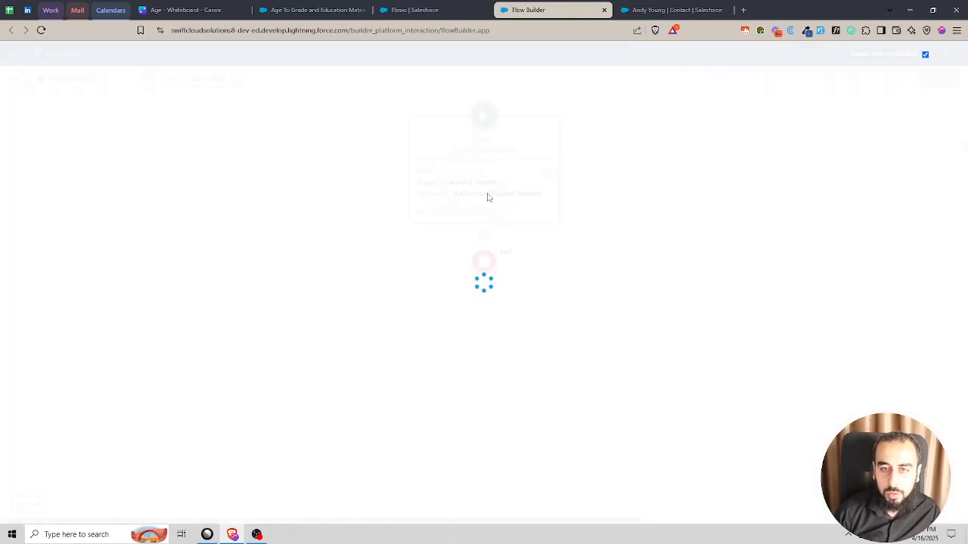
- Configure the flow start for the Contact object, triggered when a record is created or updated, with All Conditions Are Met (AND)
click(589, 188)
text(c)
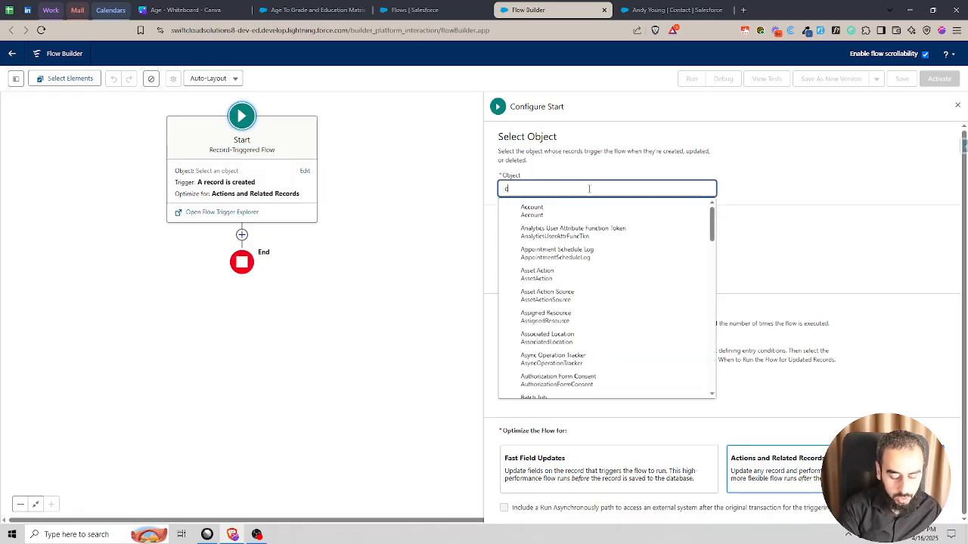
text(ontact)
click(575, 211)
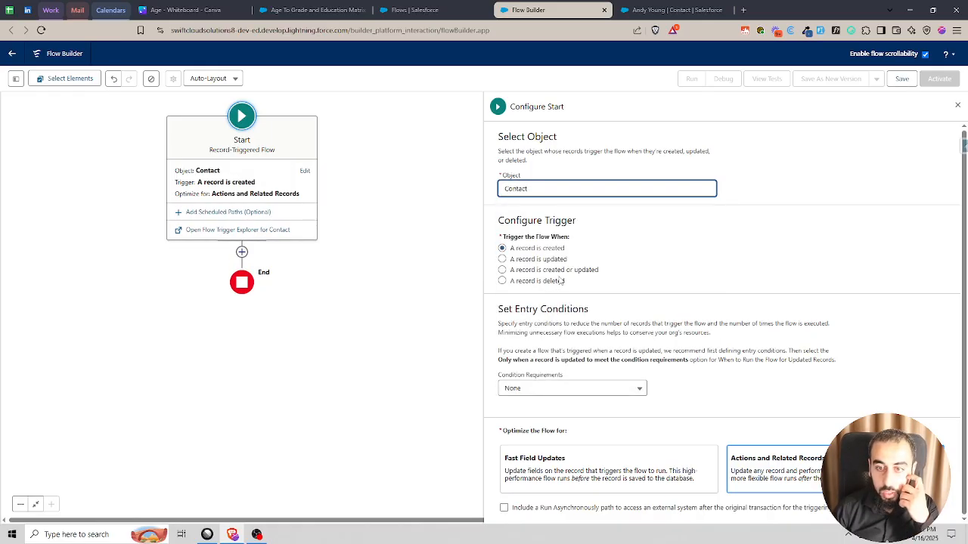
click(579, 388)
click(579, 317)
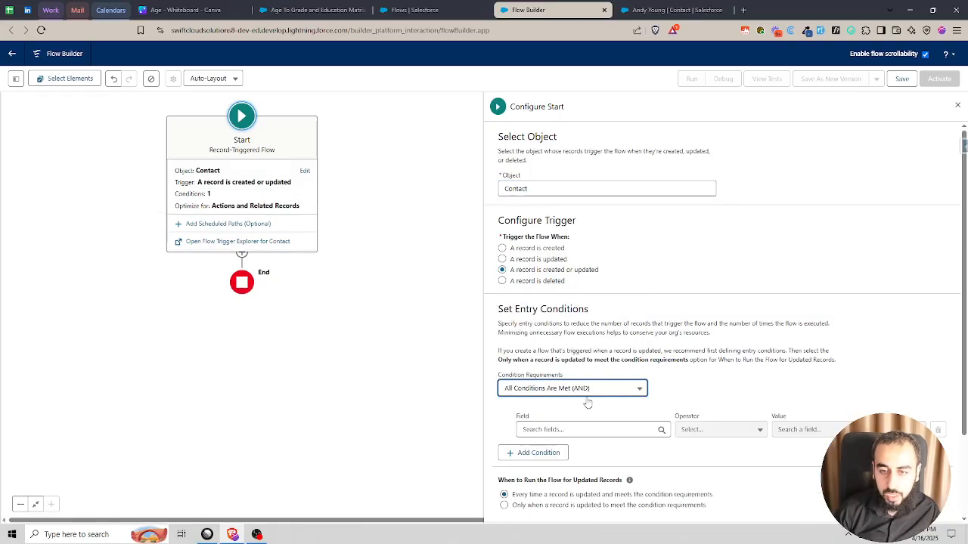
- Add an entry condition requiring that the contact's Age field Is Changed equals True
click(586, 429)
text(age)
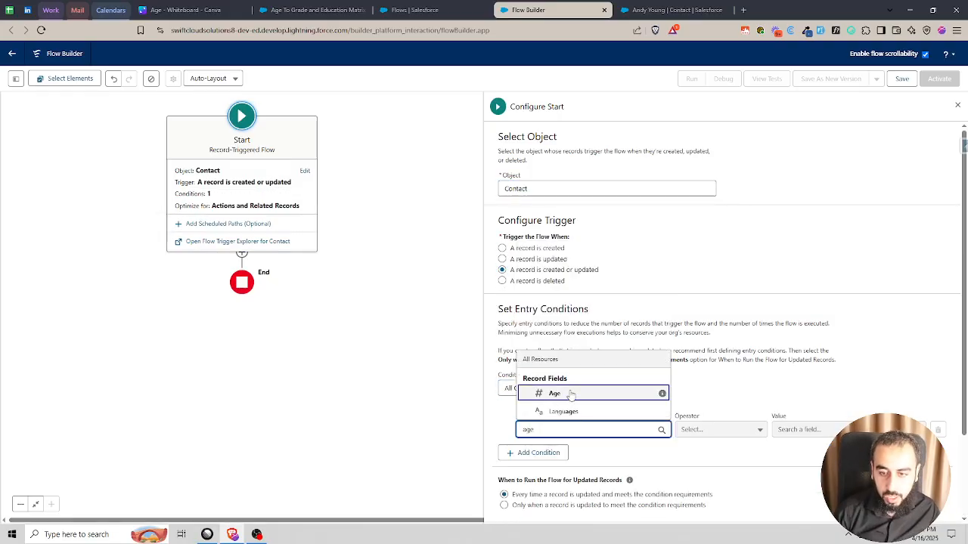
click(575, 393)
click(724, 429)
click(718, 409)
click(784, 429)
click(790, 396)
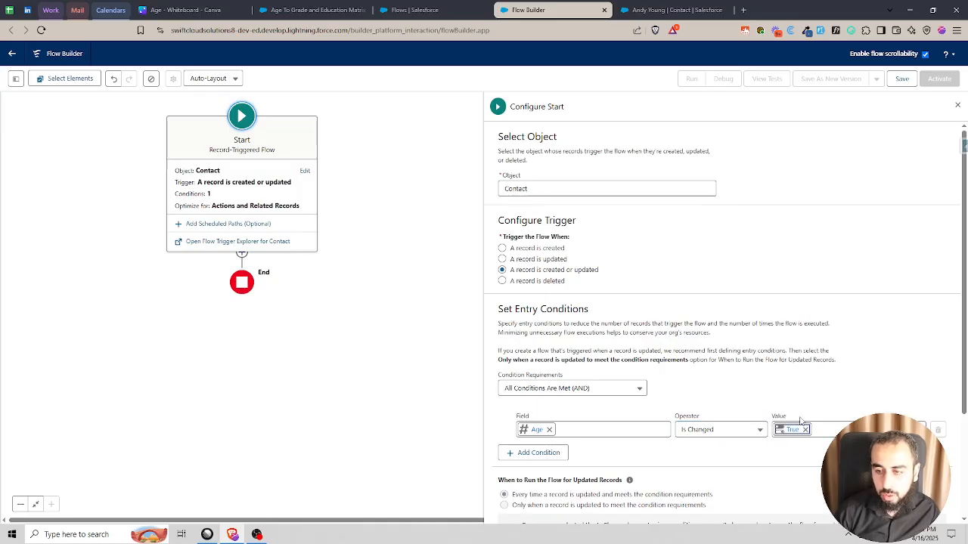
scroll(531, 353, down, 1)
click(532, 353)
click(561, 362)
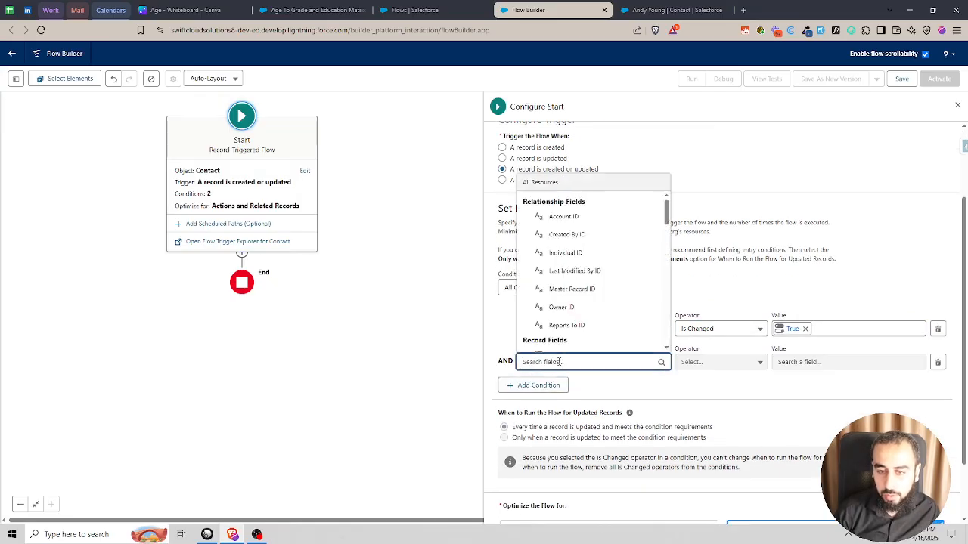
text(age)
click(560, 325)
click(738, 362)
click(702, 326)
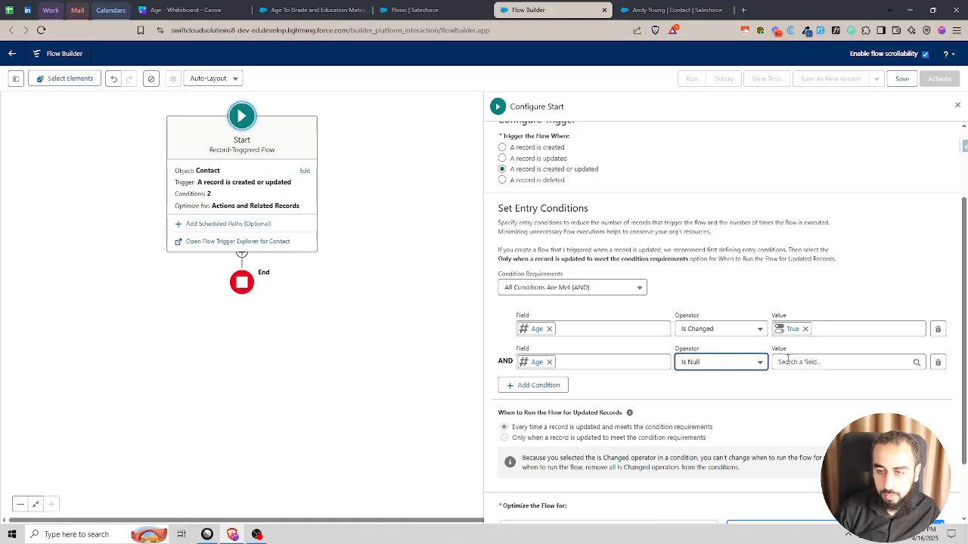
click(783, 362)
text(fa)
click(801, 341)
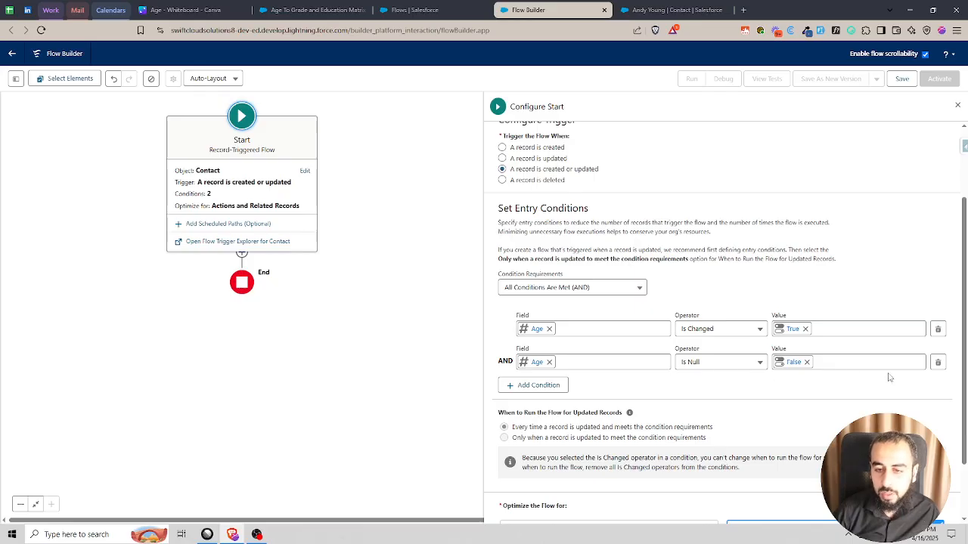
click(938, 362)
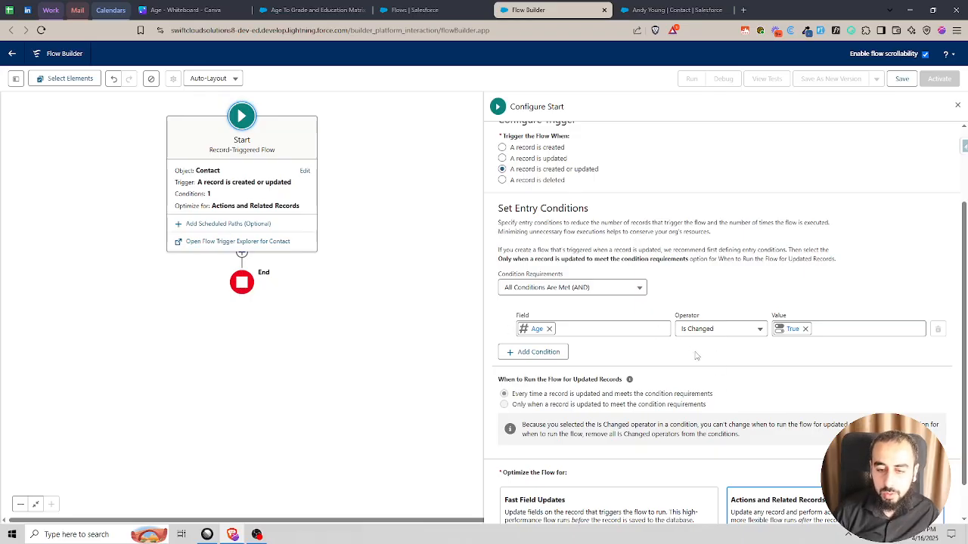
- Add the Age To Grade and Education Matrix action after the start and label it "Age To Grade and Education Matrix"
scroll(704, 348, down, 1)
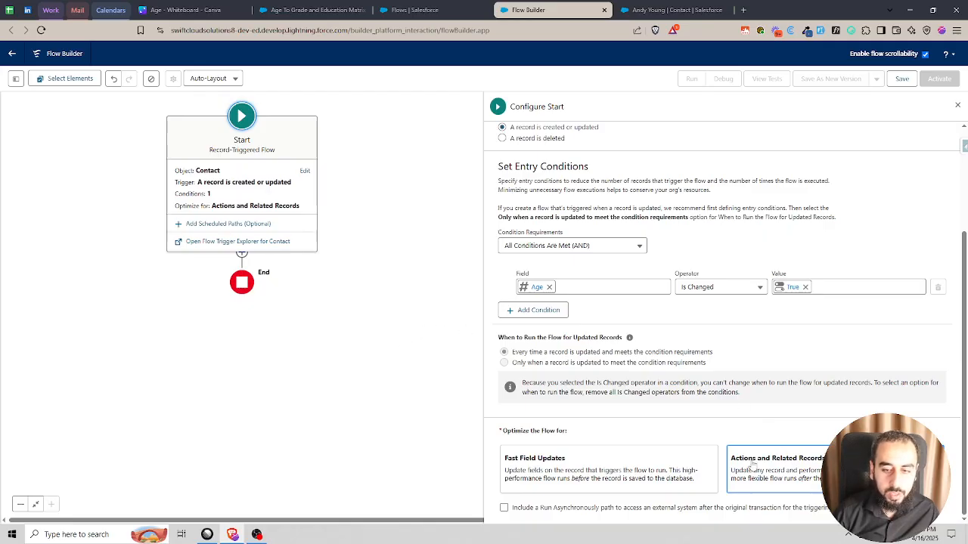
click(242, 257)
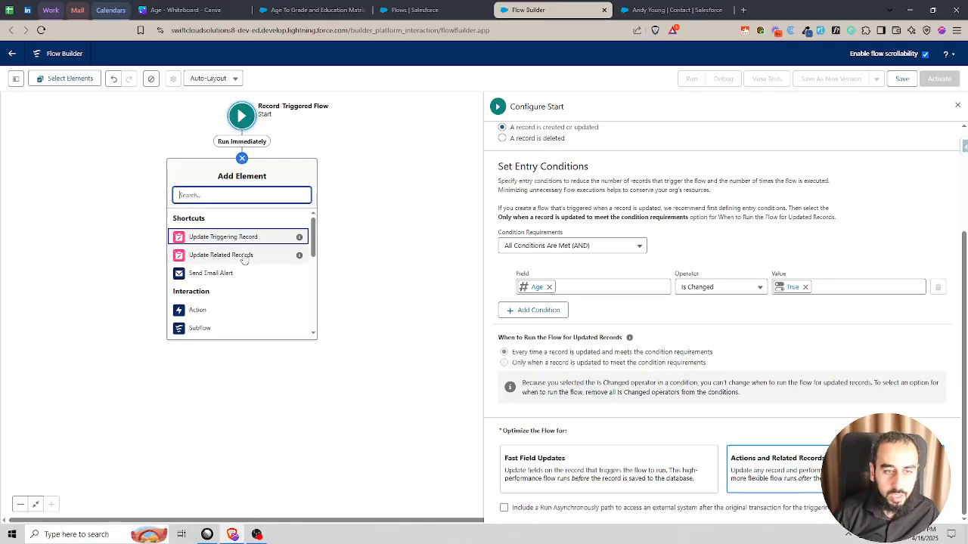
text(Age To Grade and Education Matrix)
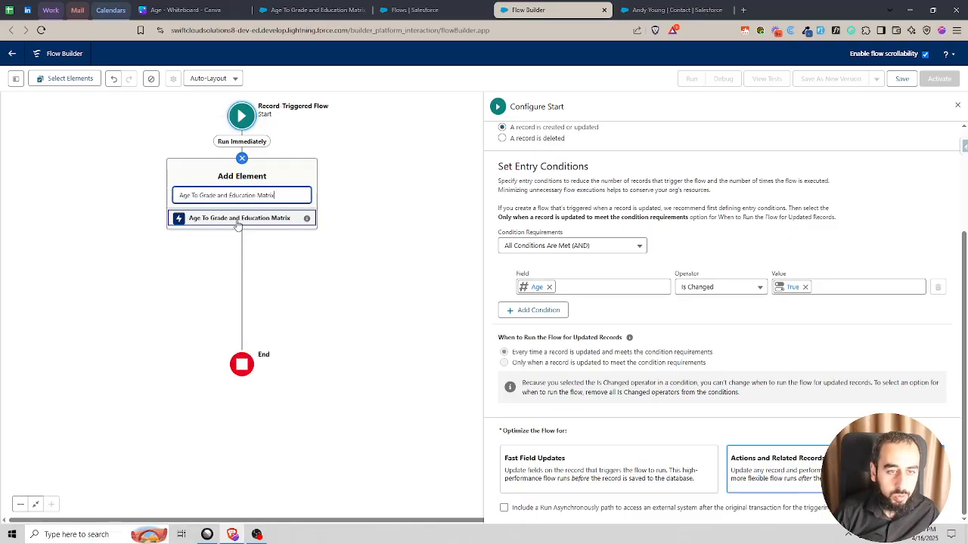
click(239, 219)
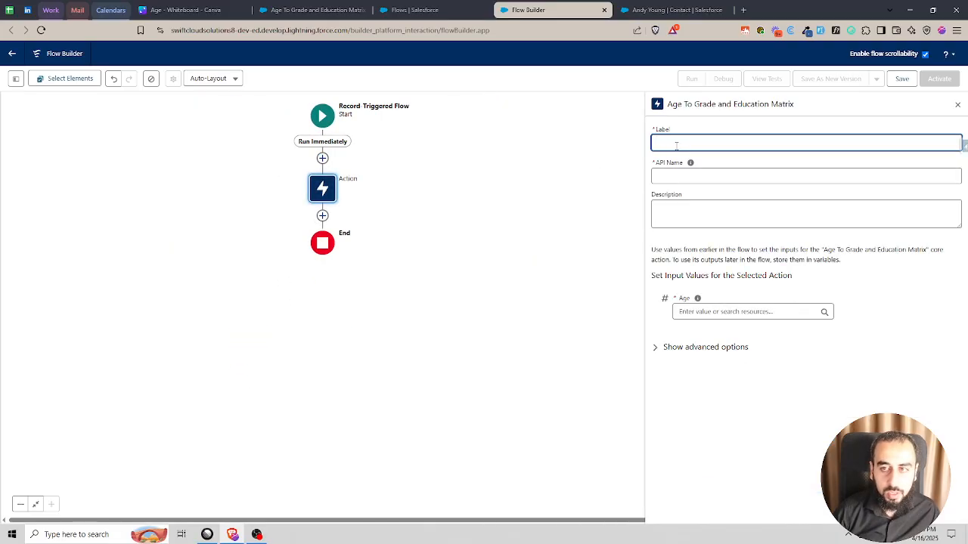
text(Age To Grade and Education Matrix)
click(758, 128)
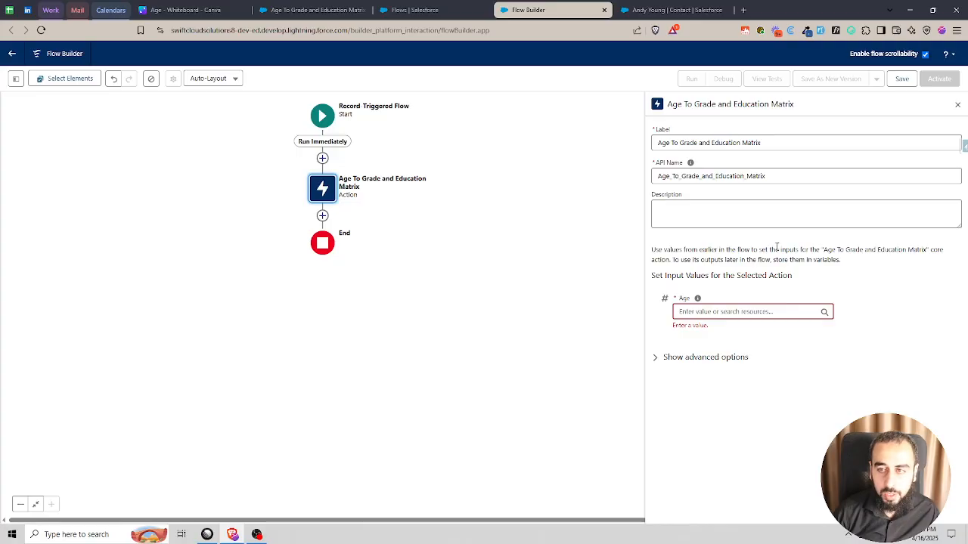
- Set the matrix action's Age input to the Triggering Contact's Age field
click(735, 311)
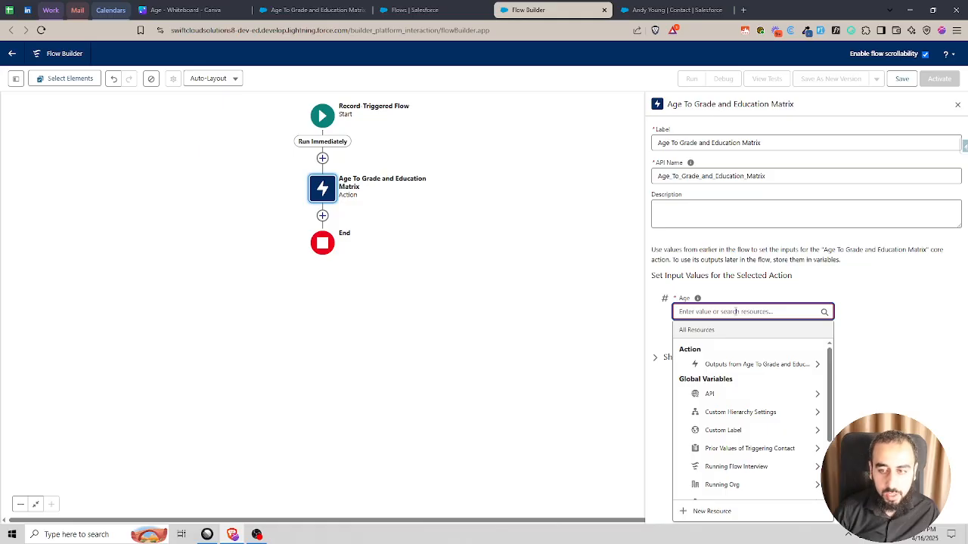
text(rec)
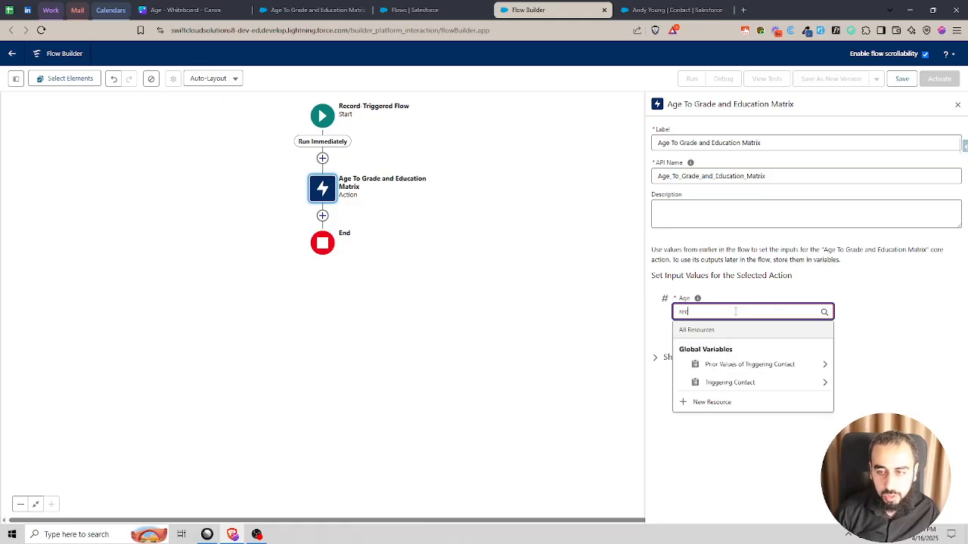
click(745, 381)
text(age)
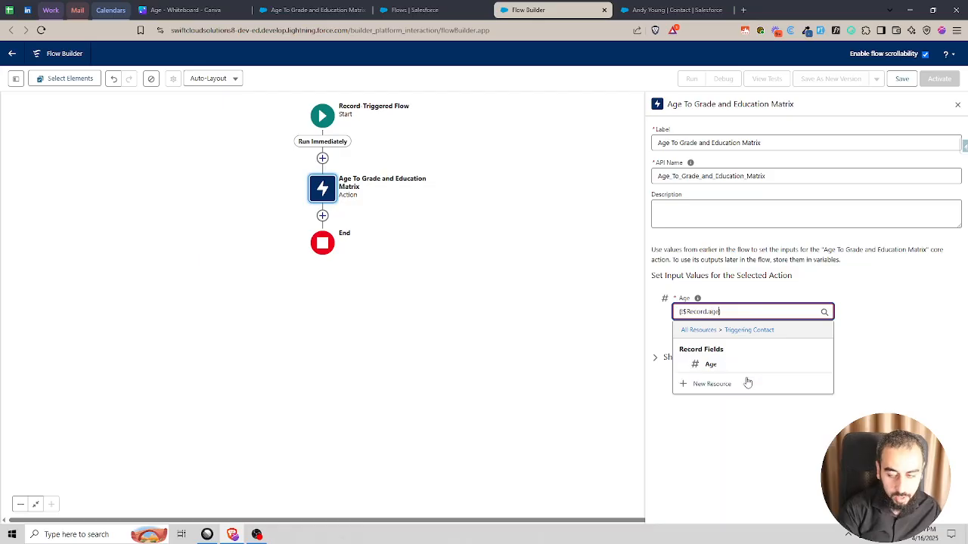
click(730, 366)
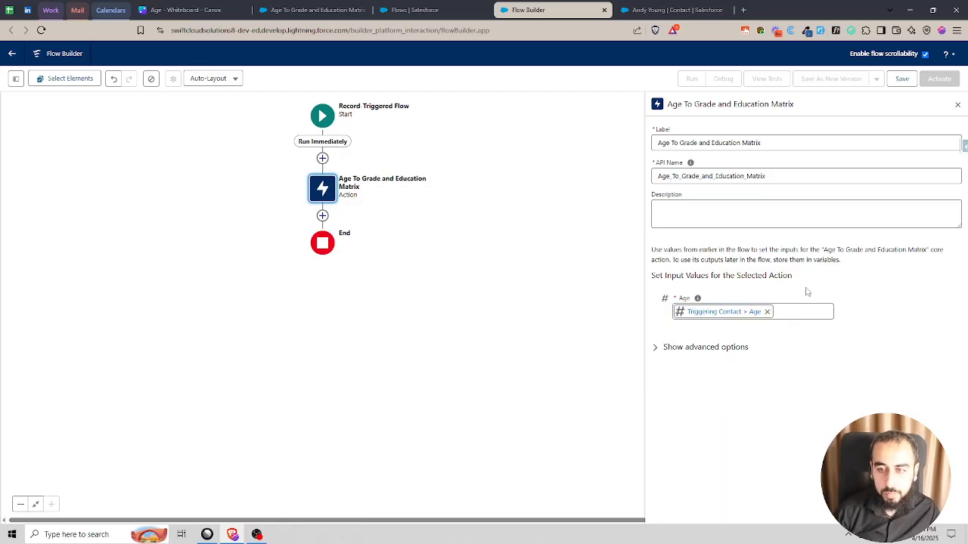
- Add an Update Triggering Record element after the matrix action and label it "Update Contact"
click(323, 217)
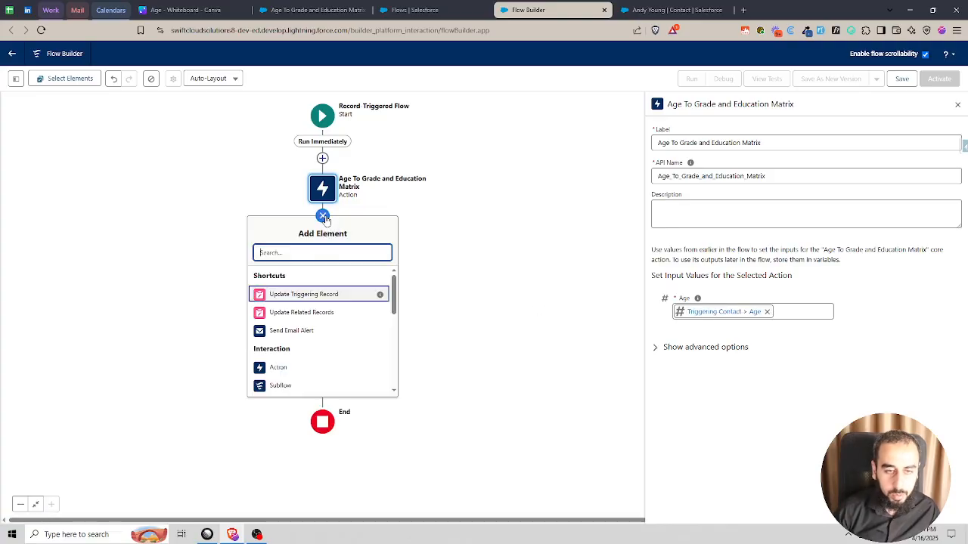
click(327, 294)
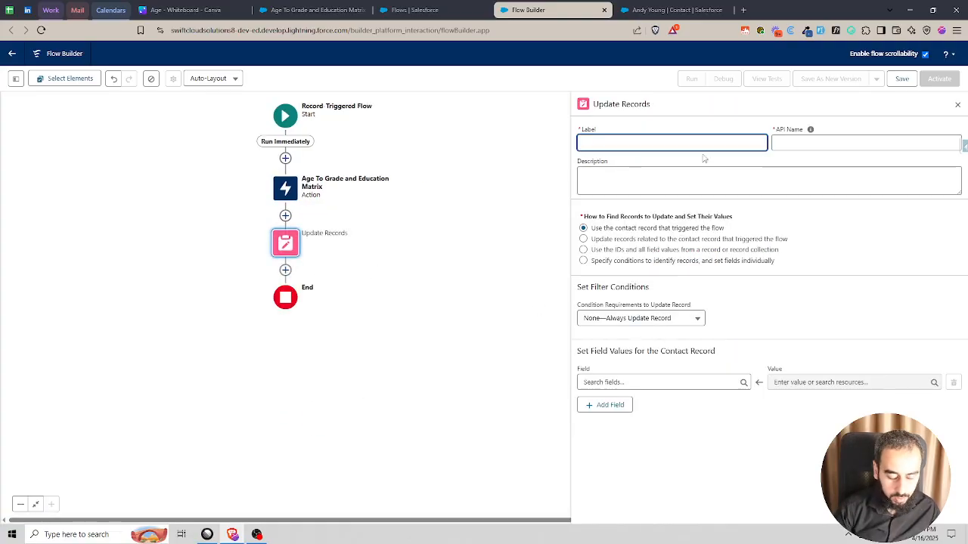
text(Update Conta)
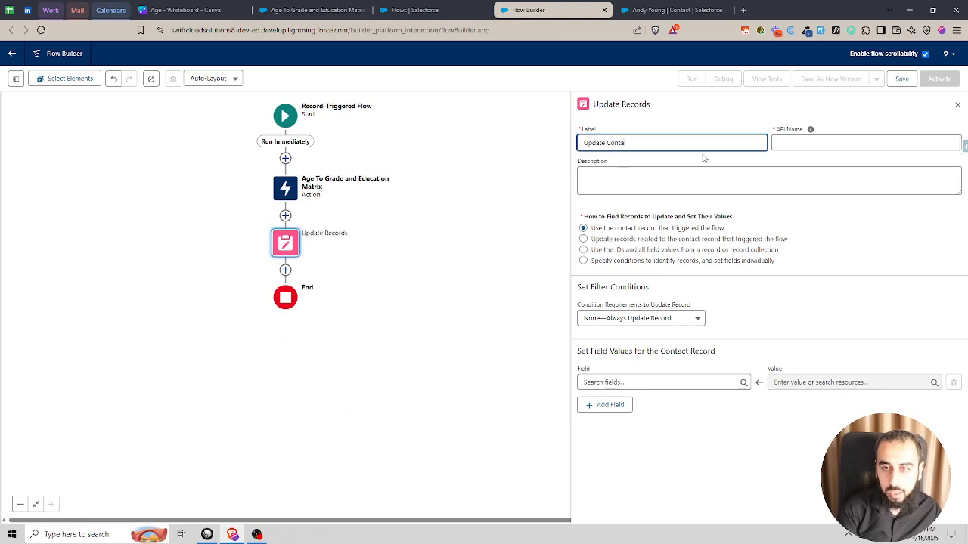
text(ct)
- Choose Grade__c and Education__c as the two contact fields for Update Contact to set
click(673, 383)
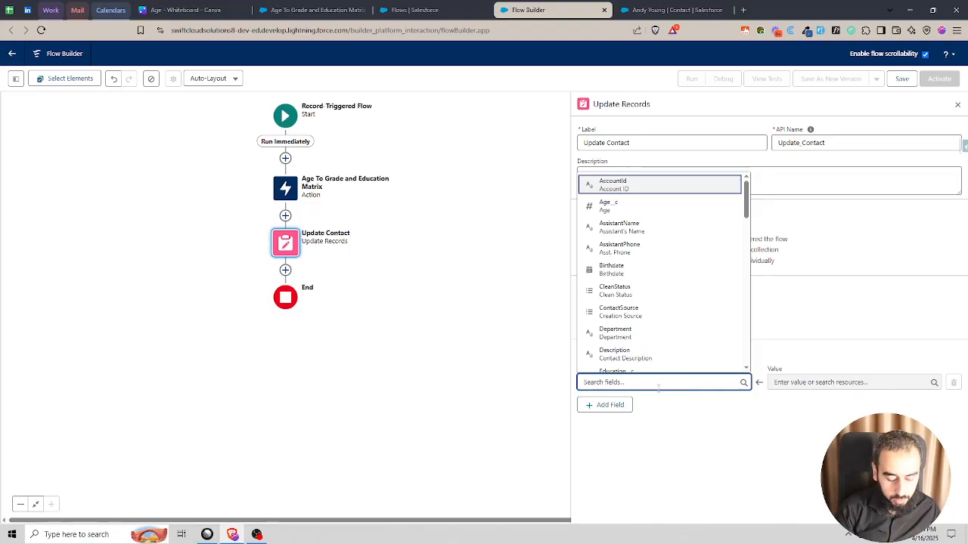
text(grade)
click(620, 361)
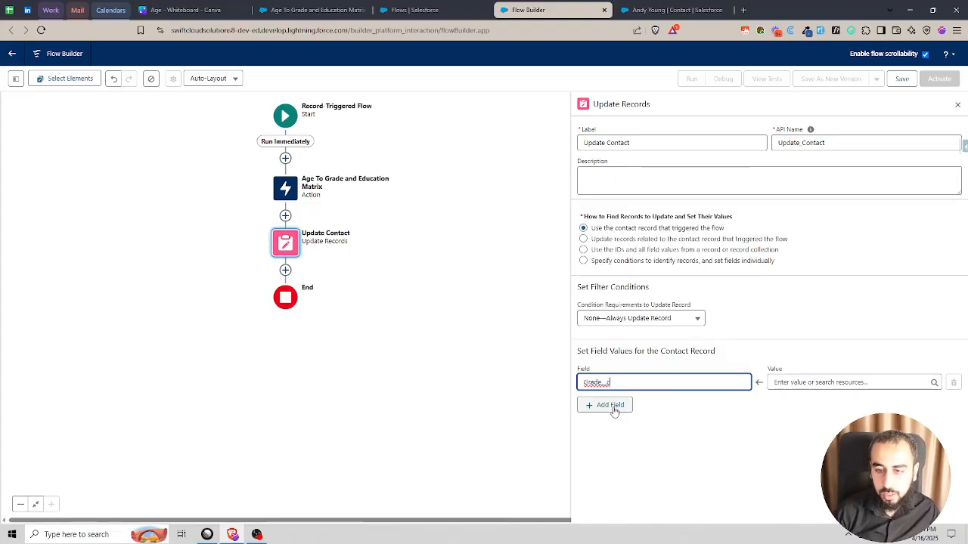
click(610, 404)
click(634, 415)
text(education)
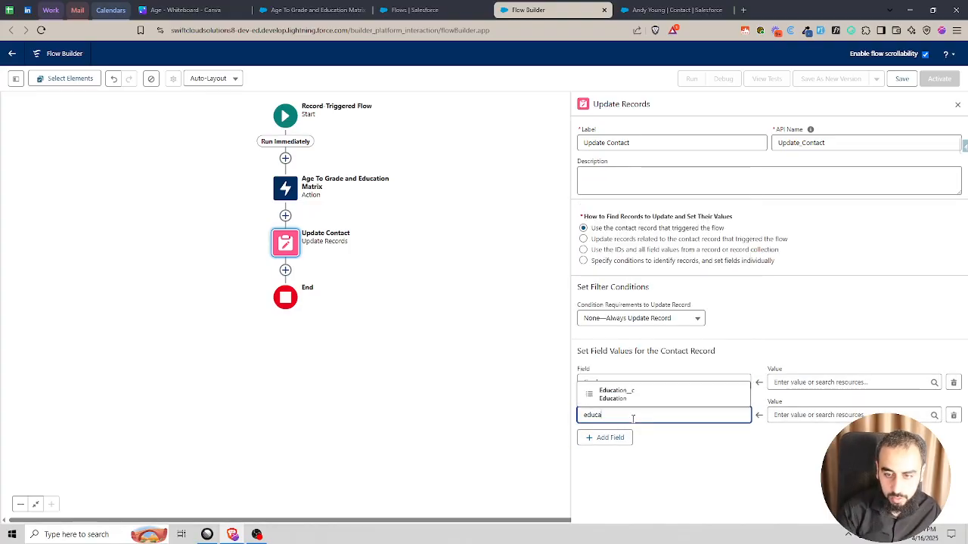
click(639, 395)
- Assign the matrix action's Grade output to Grade__c and its Education output to Education__c
click(804, 382)
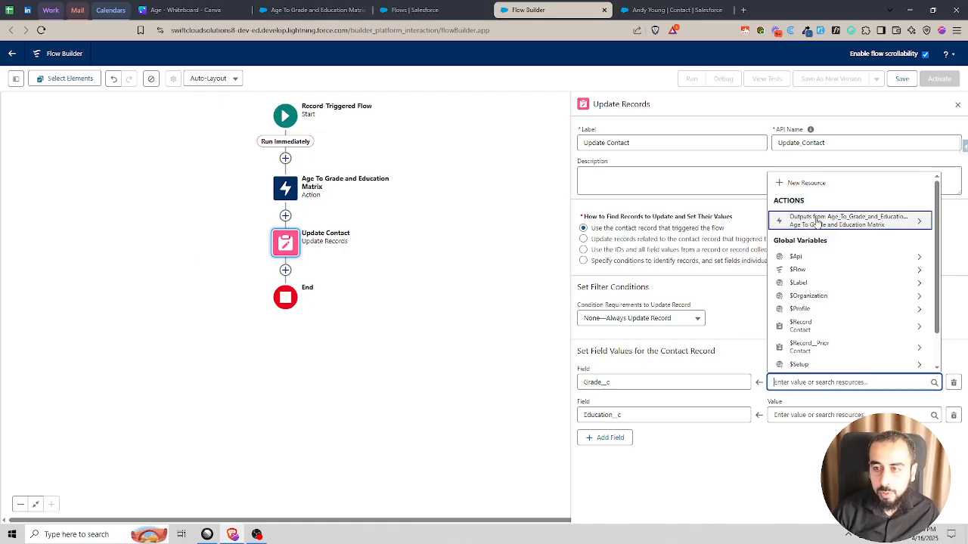
click(850, 221)
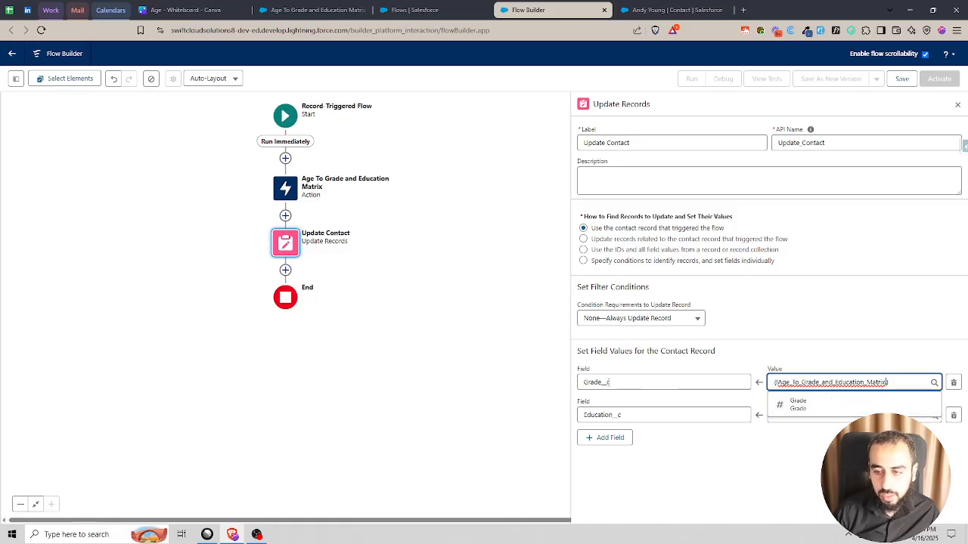
click(806, 407)
click(806, 415)
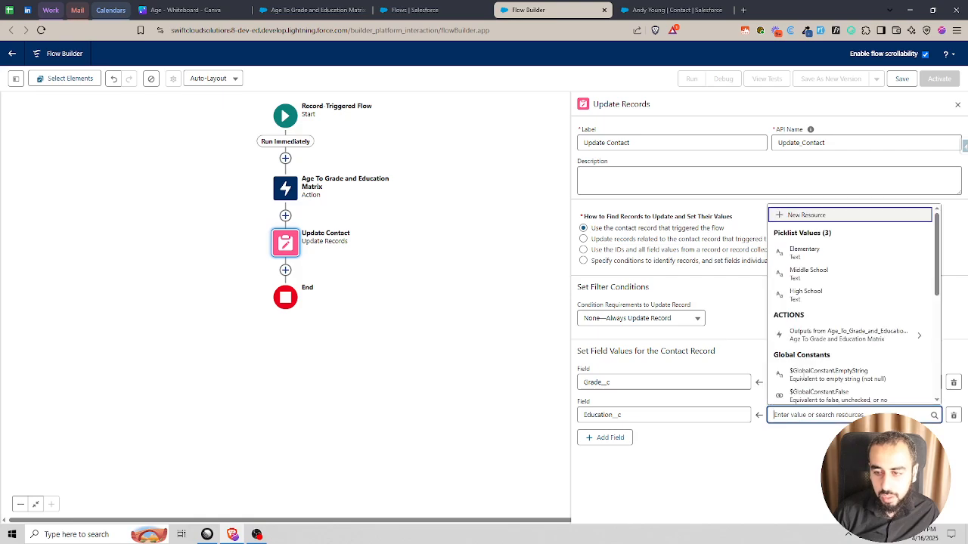
click(840, 334)
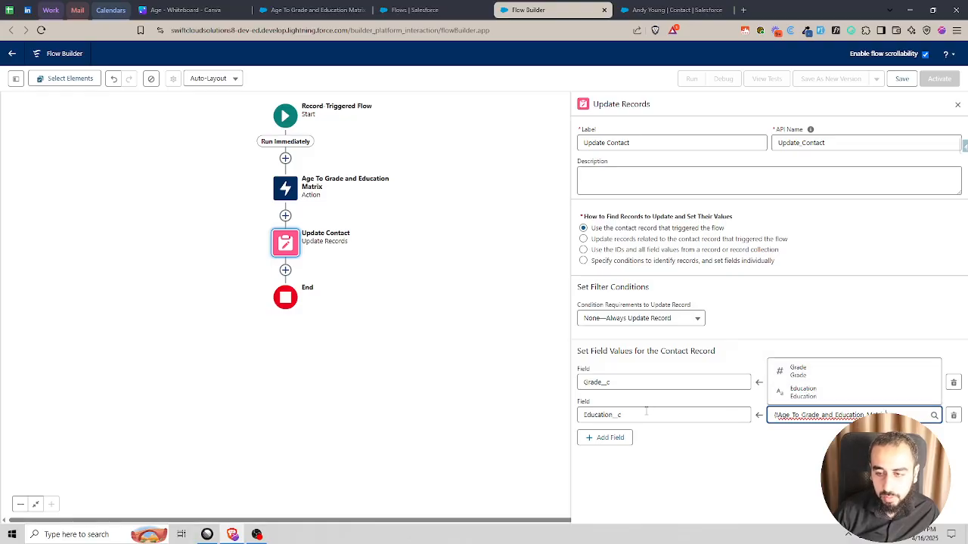
click(819, 395)
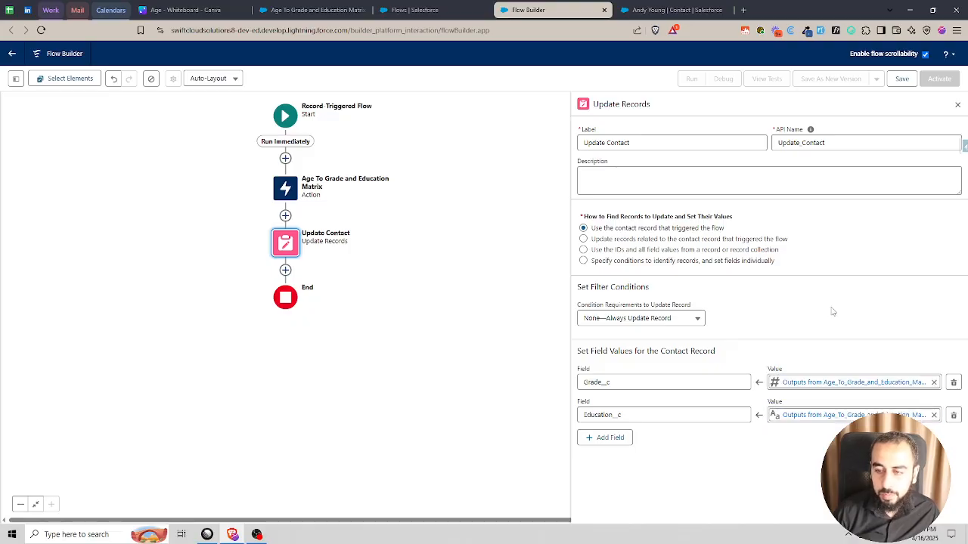
- Save the flow with the label "Contact: Calculate Grade and Education" and activate it
click(902, 78)
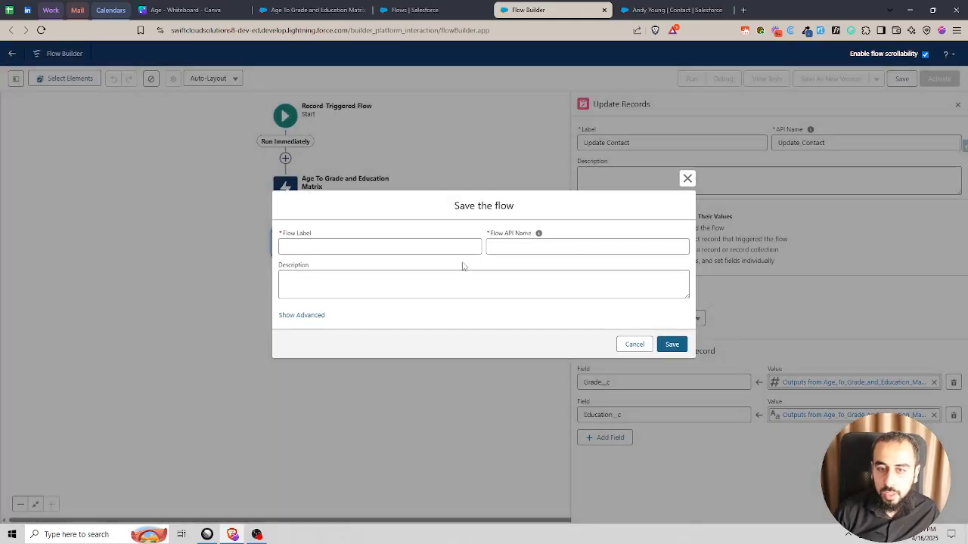
click(442, 247)
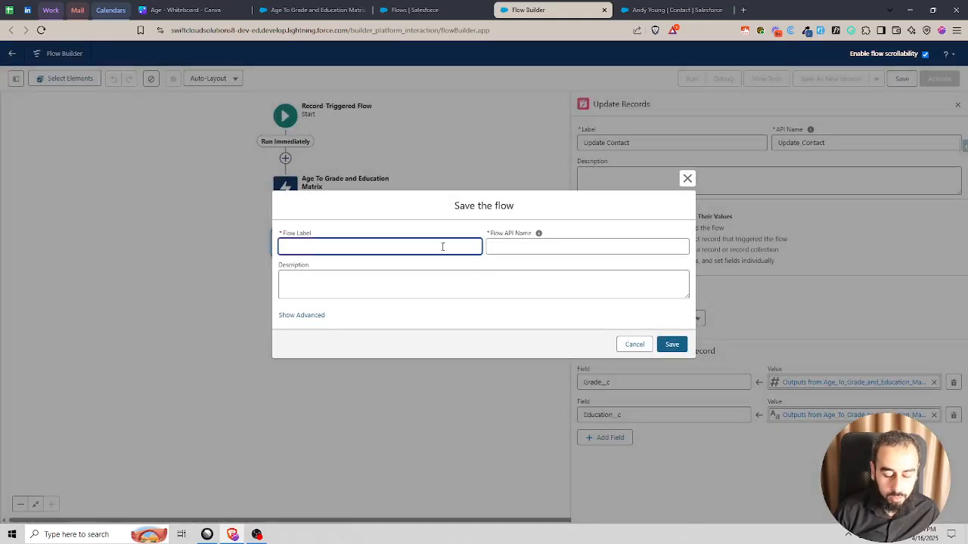
text(Calculate)
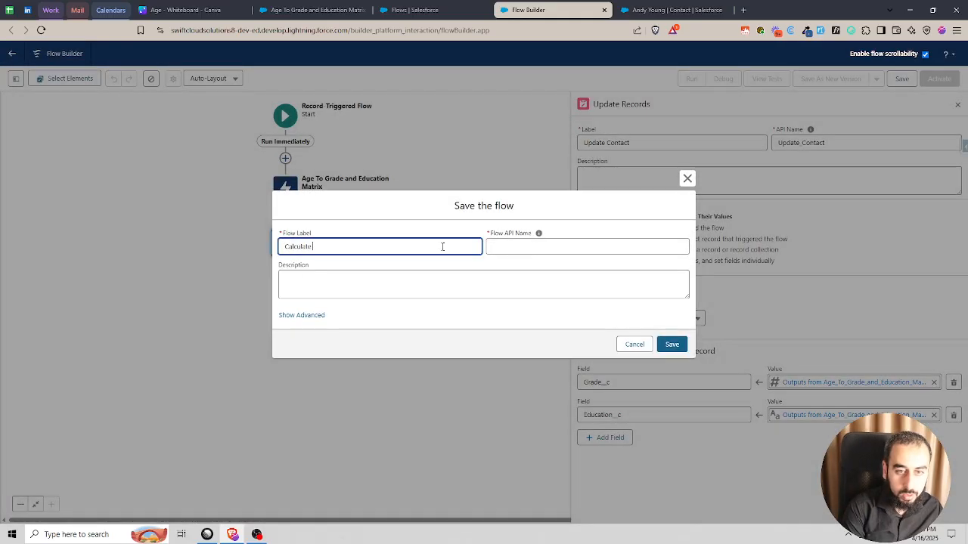
text( Grade and Education)
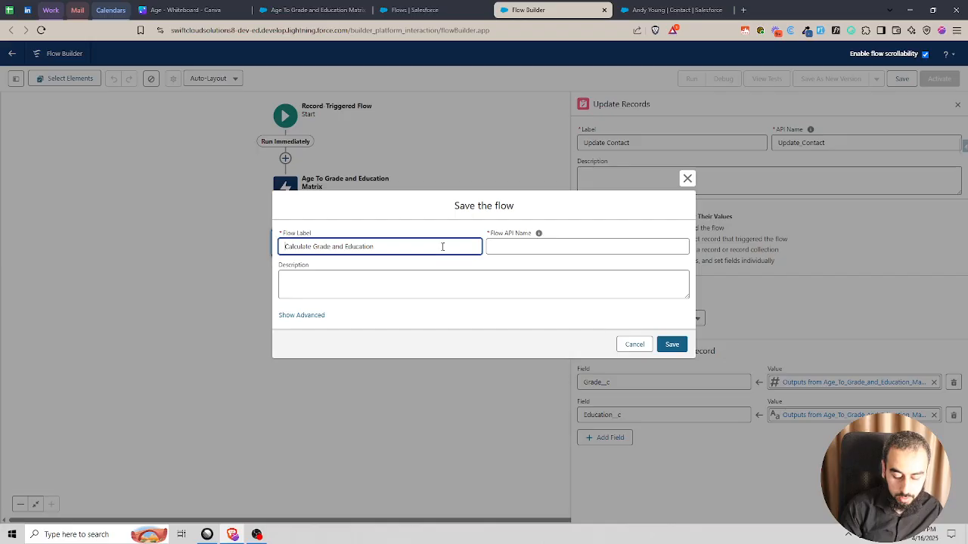
key(Home)
text(Contact:)
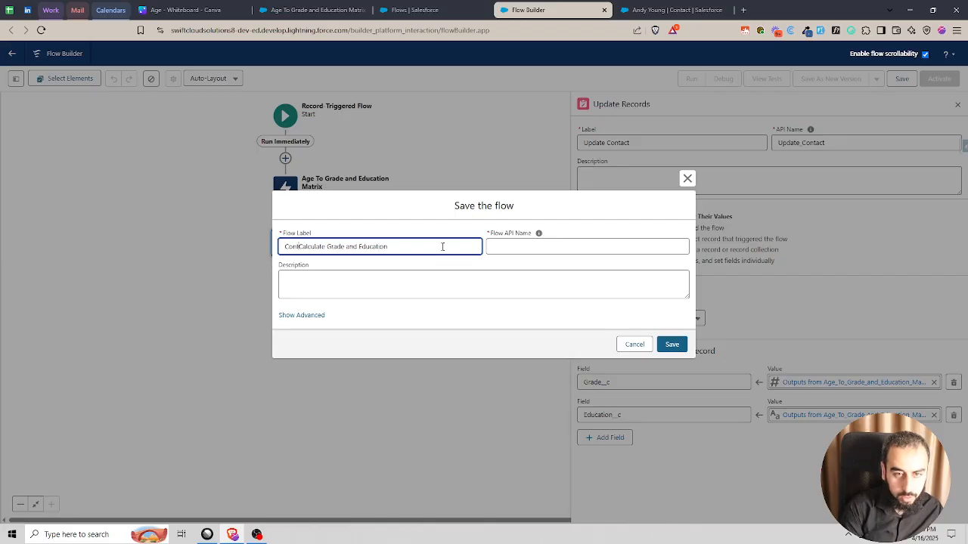
click(456, 229)
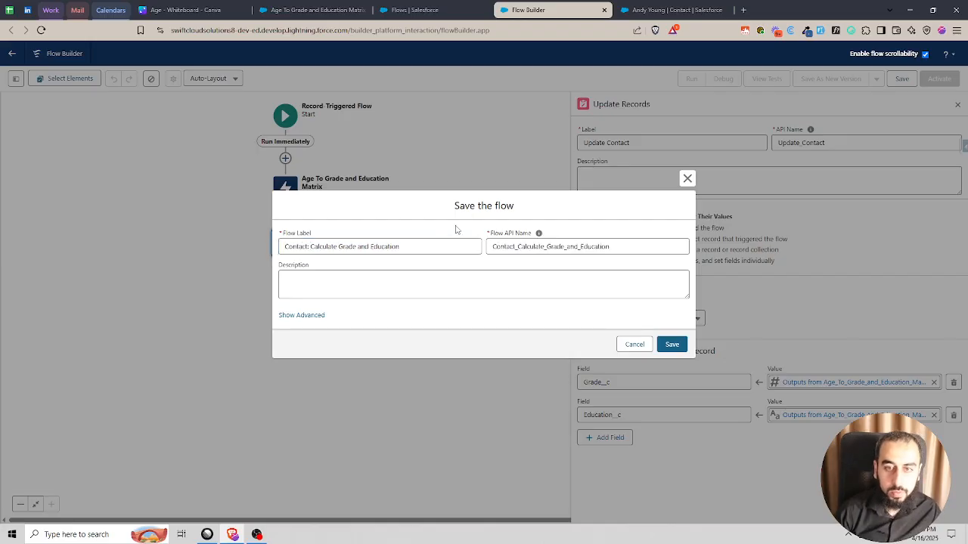
click(680, 345)
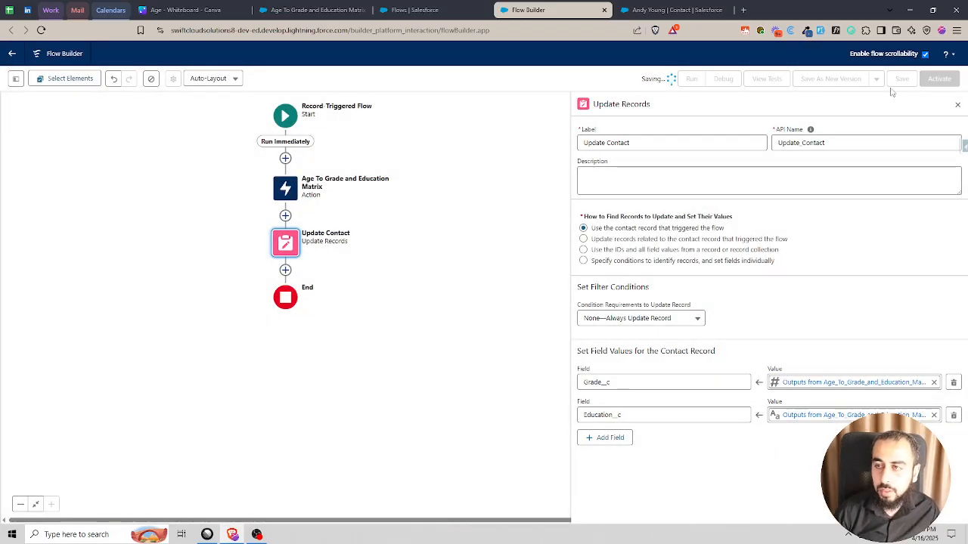
click(938, 80)
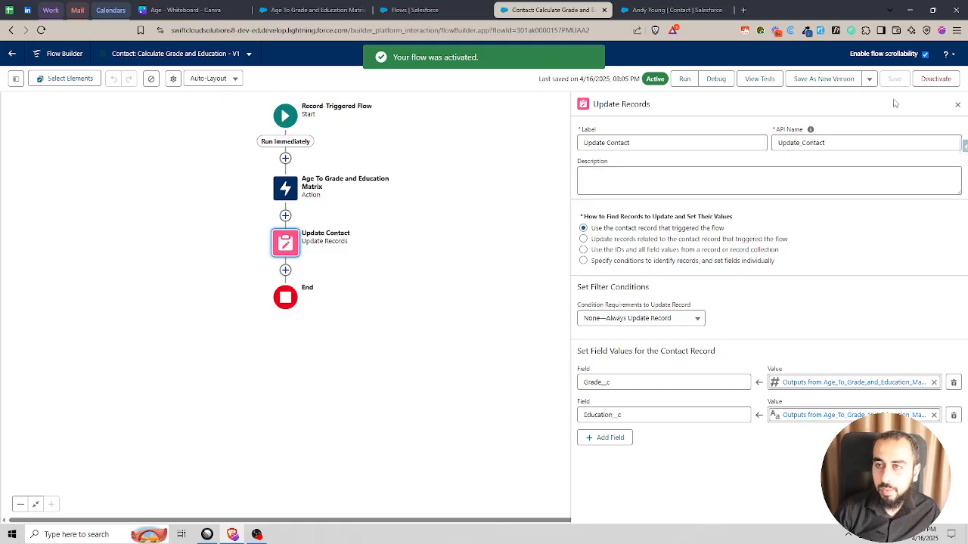
- Test the activated flow by setting Age to 6 on the open contact record and saving it
click(351, 6)
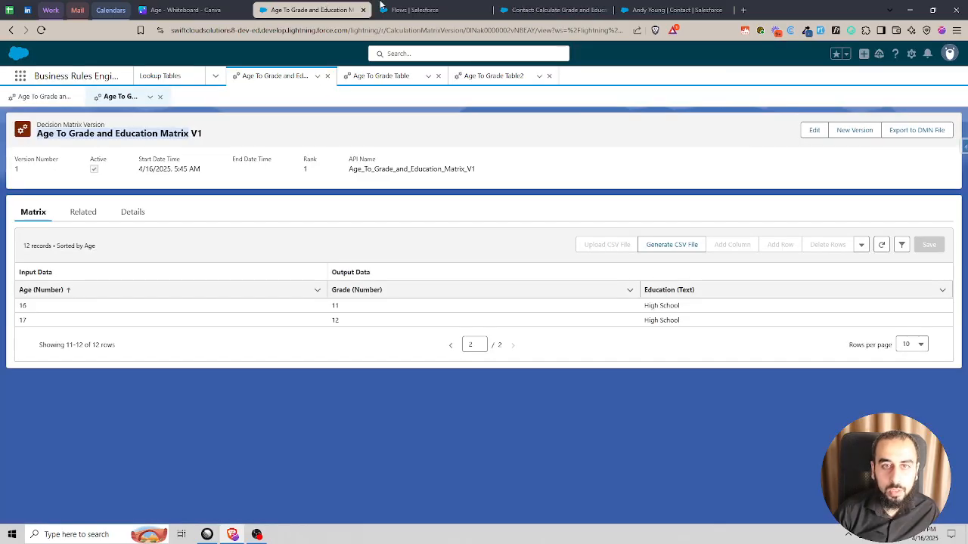
click(629, 10)
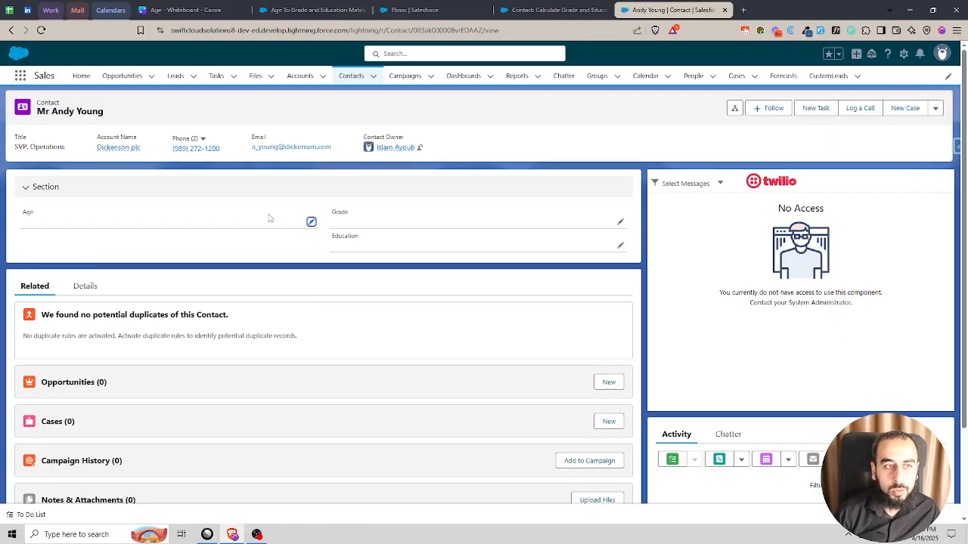
click(311, 222)
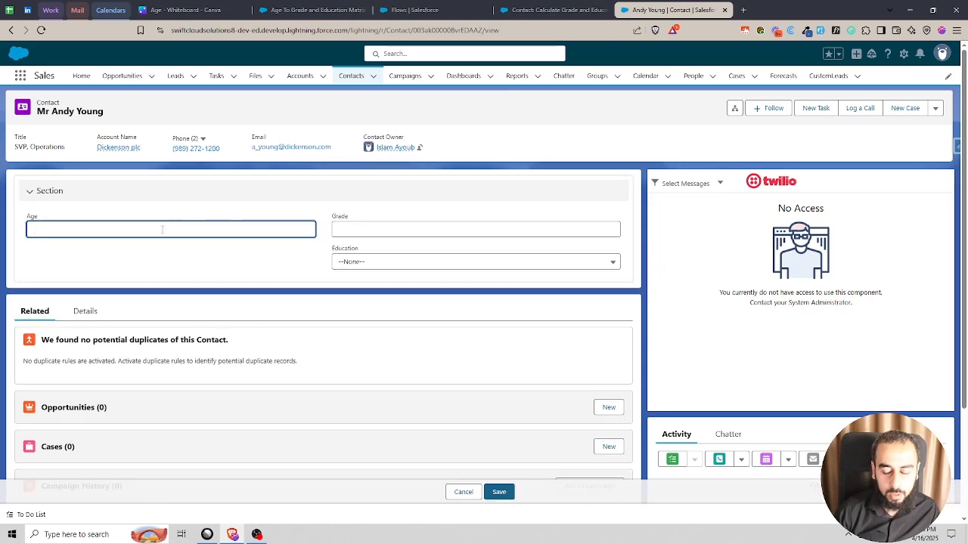
text(6)
click(501, 492)
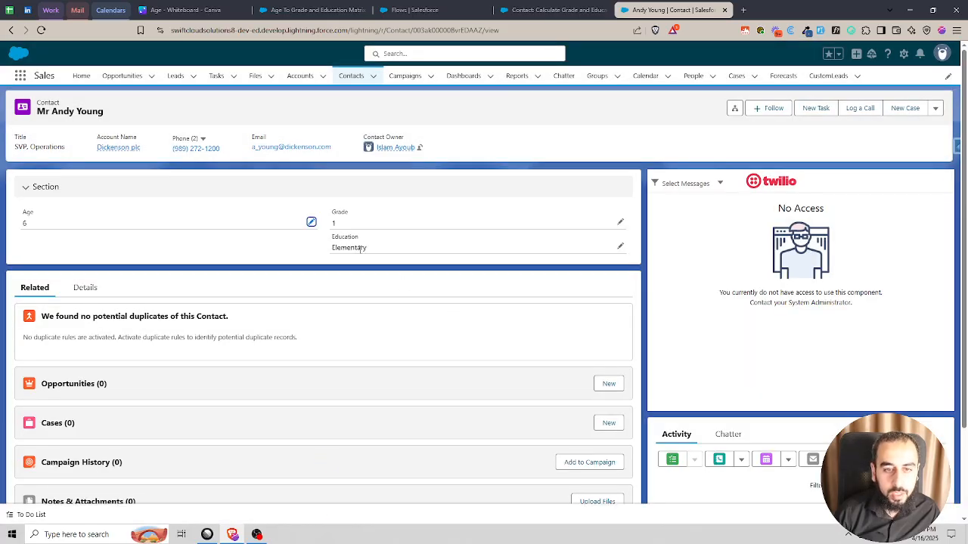
- Change the contact's Age to 12 and save the record
click(310, 221)
text(12)
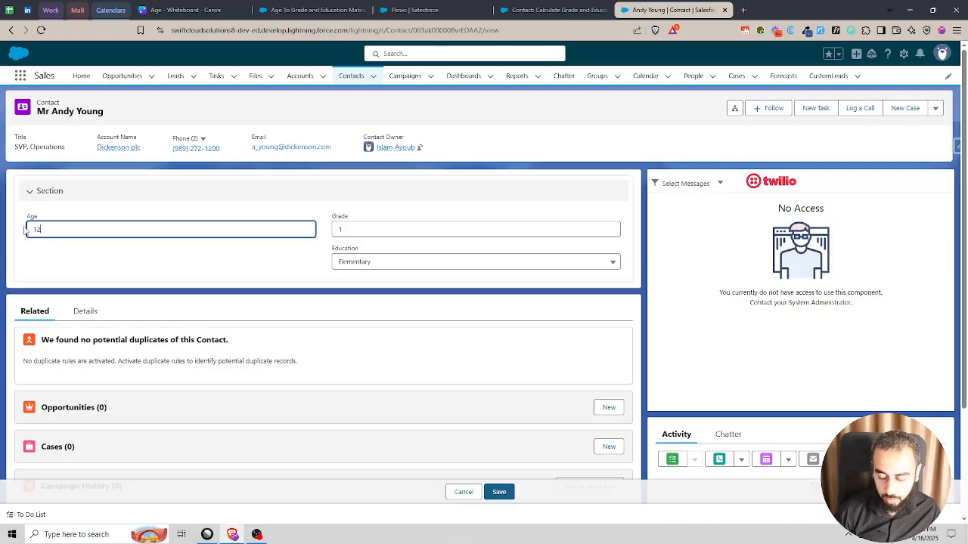
click(498, 493)
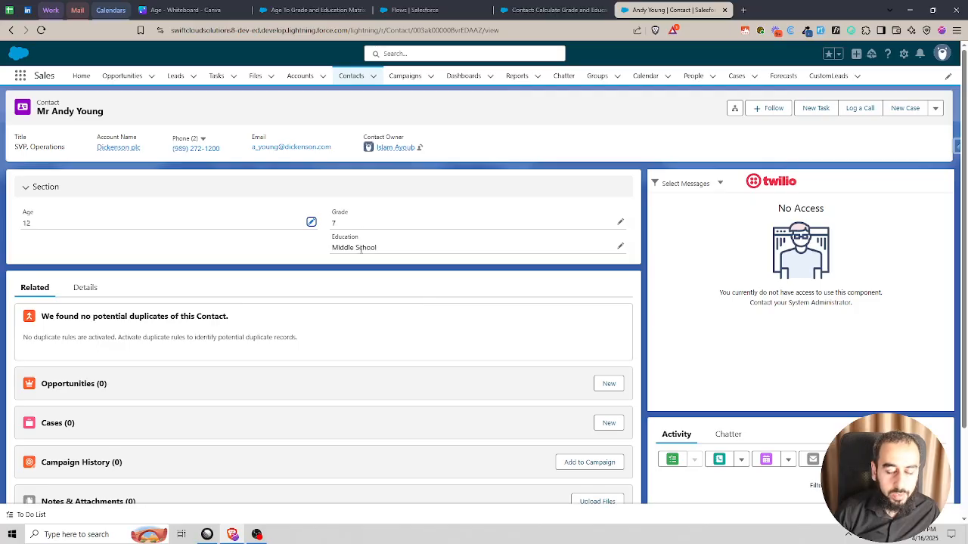
- Set the contact's Age to 16 and save the record
click(311, 222)
text(16)
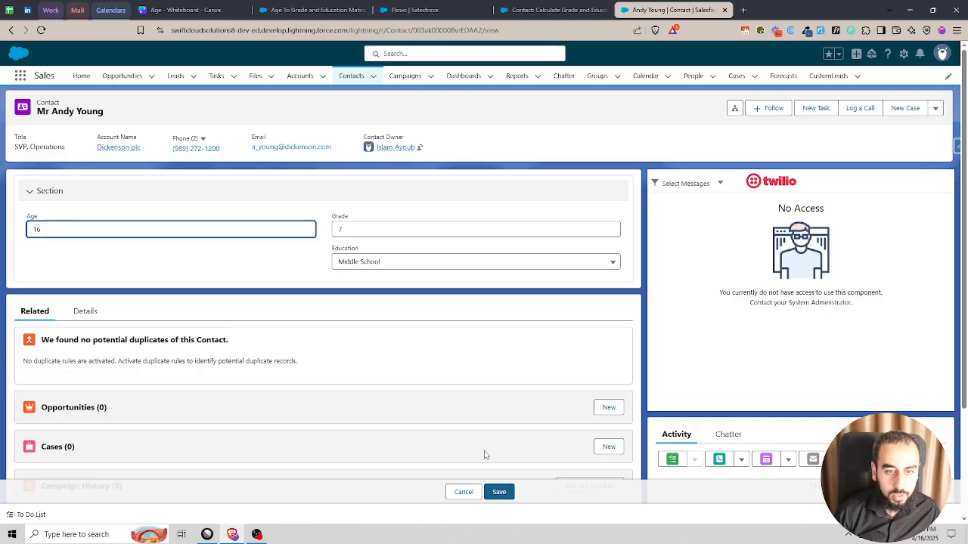
click(498, 492)
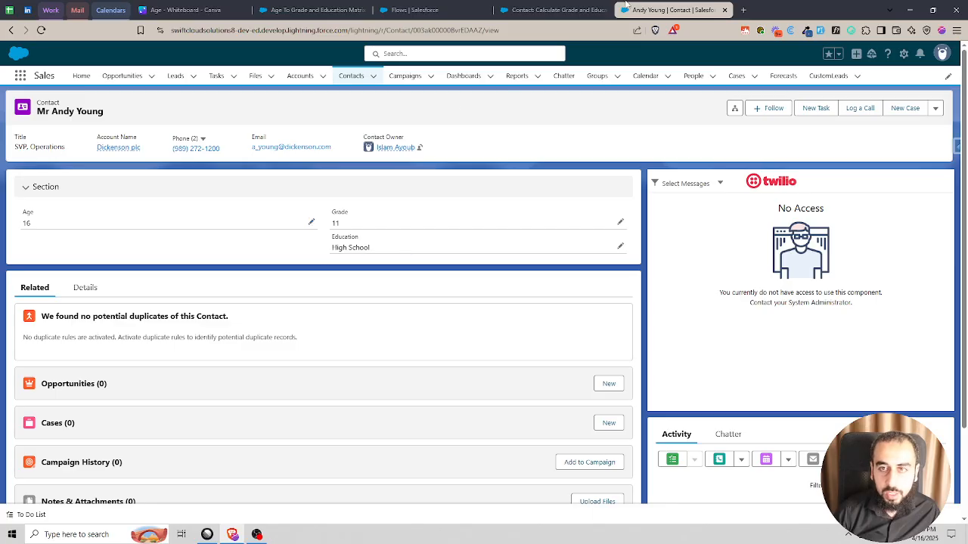
- Review the Age To Grade and Education Matrix V1 rows alongside the Contact: Calculate Grade and Education flow
click(443, 7)
click(317, 10)
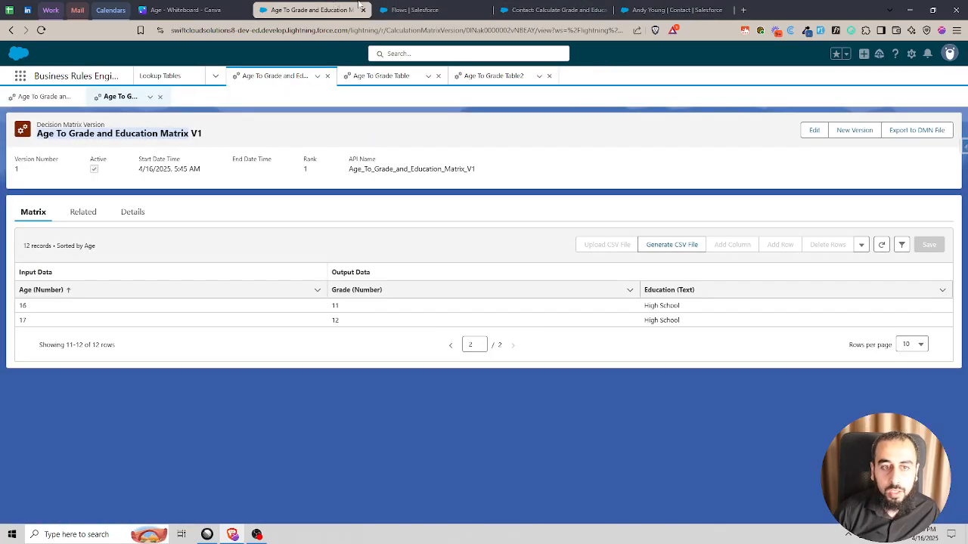
click(556, 10)
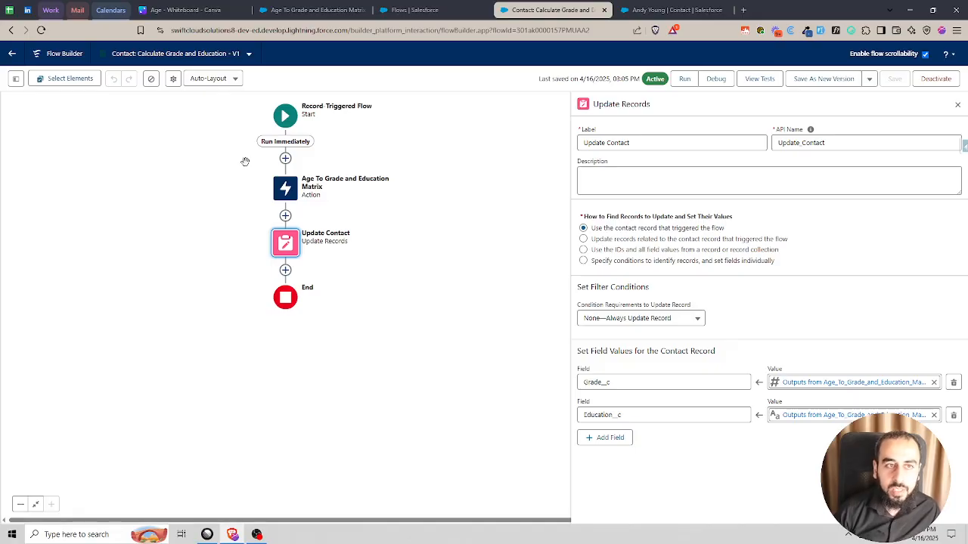
click(302, 11)
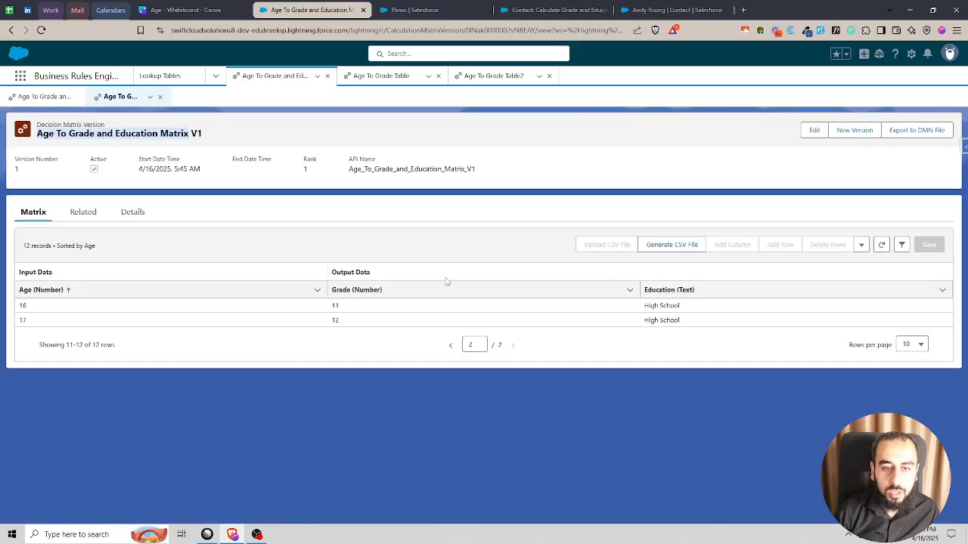